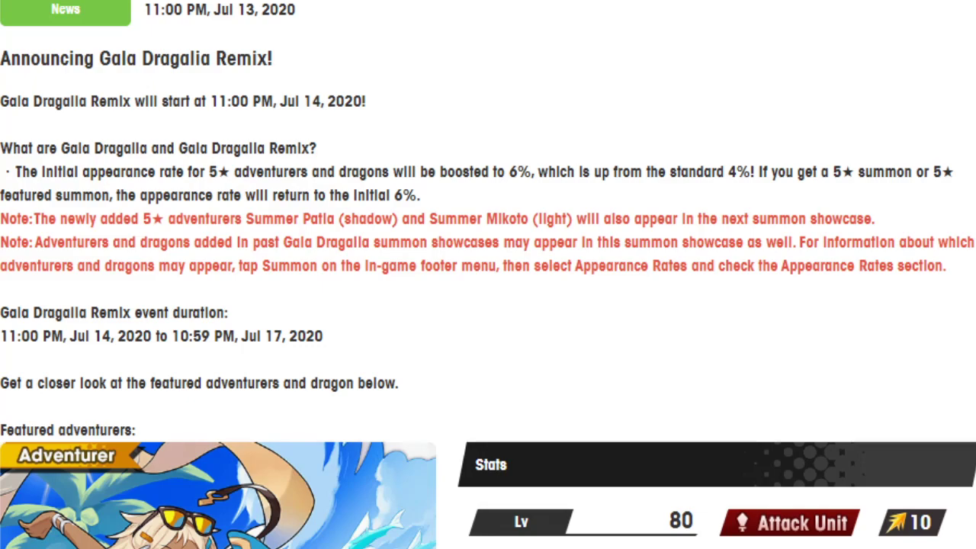
scroll(570, 185, "down", 10)
scroll(571, 186, "down", 10)
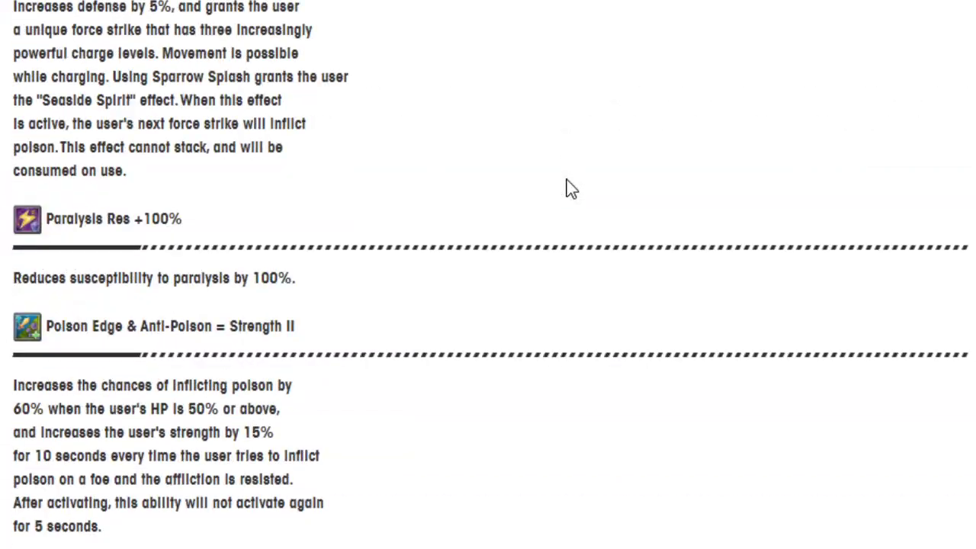
scroll(570, 186, "down", 10)
scroll(571, 186, "down", 10)
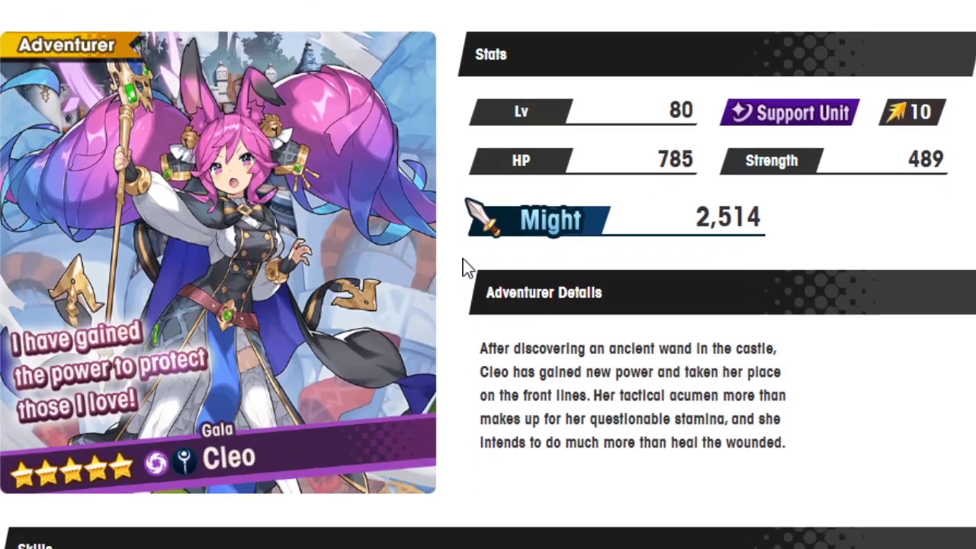
scroll(570, 186, "down", 10)
scroll(281, 374, "down", 8)
scroll(280, 374, "down", 10)
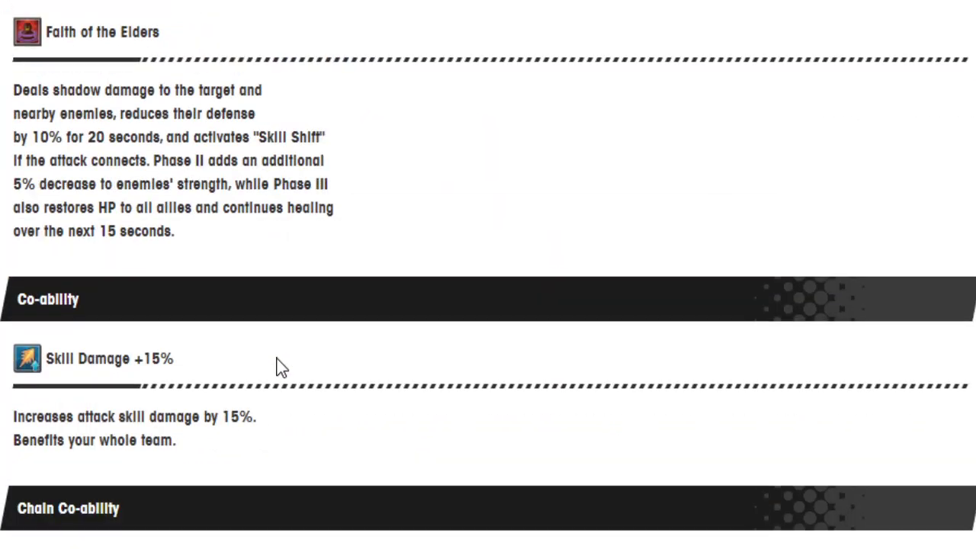
scroll(281, 373, "down", 5)
scroll(281, 368, "down", 6)
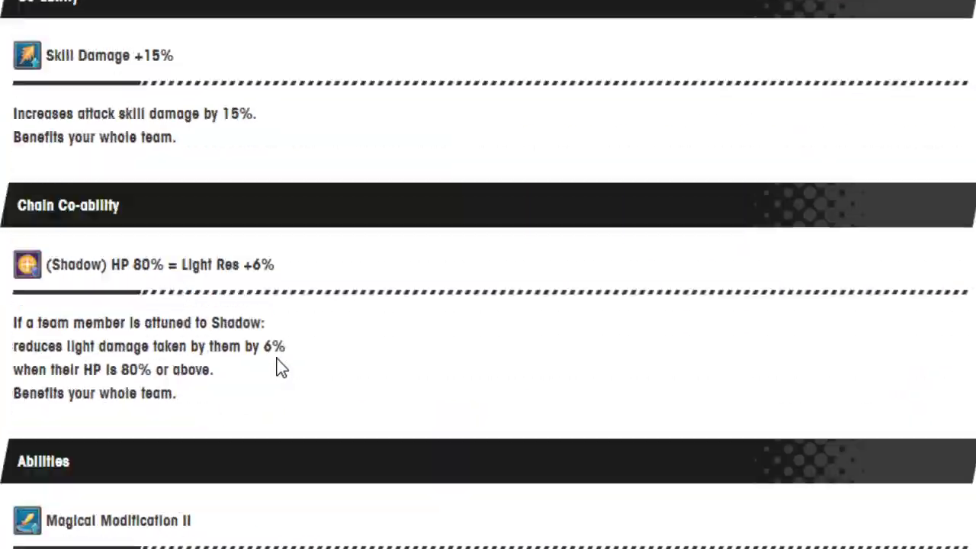
scroll(281, 368, "down", 8)
scroll(281, 368, "down", 6)
scroll(280, 366, "up", 8)
scroll(281, 366, "up", 8)
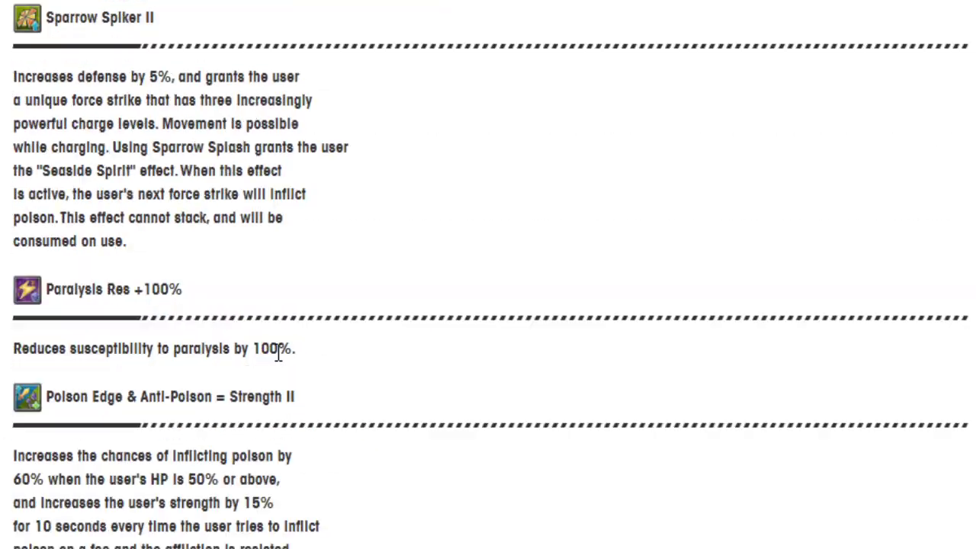
scroll(281, 366, "up", 10)
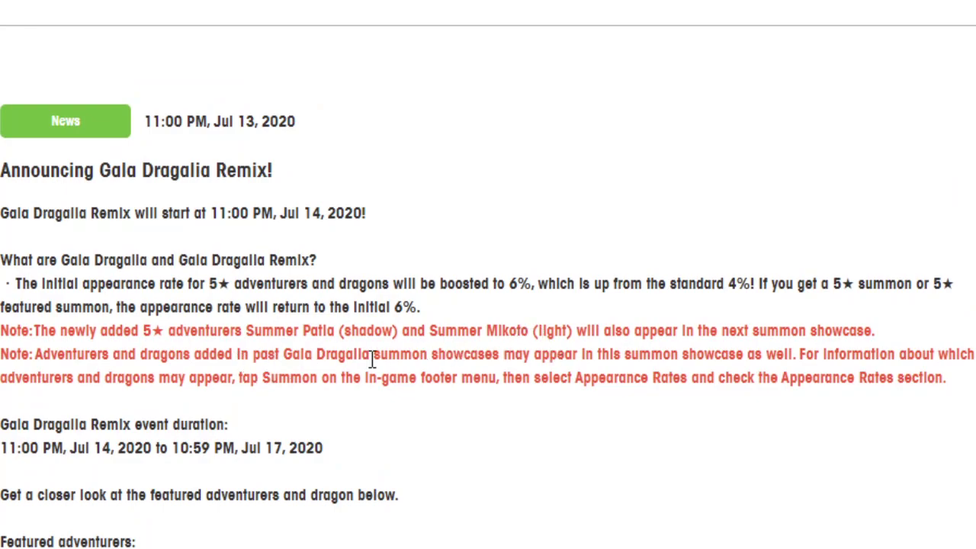
scroll(371, 358, "down", 3)
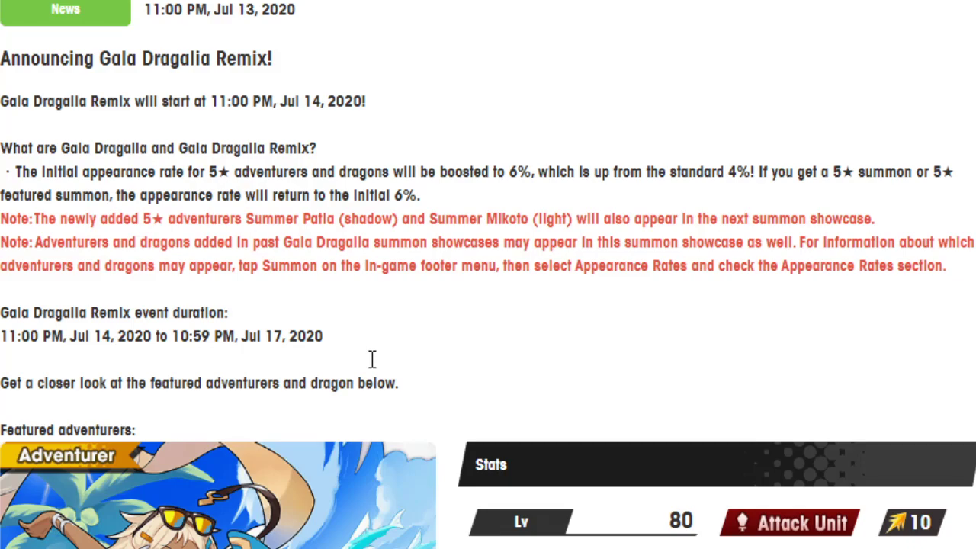
scroll(372, 360, "down", 3)
scroll(372, 359, "down", 3)
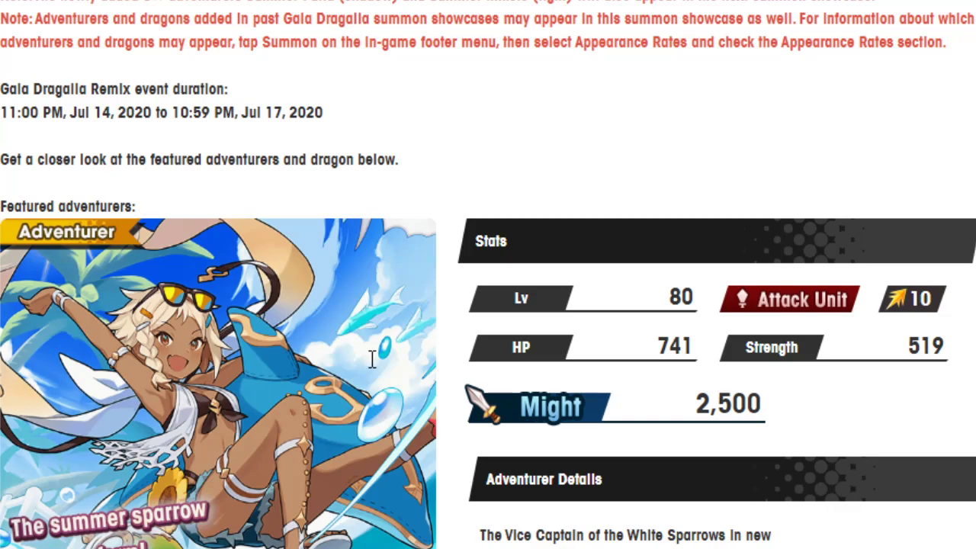
scroll(405, 336, "down", 3)
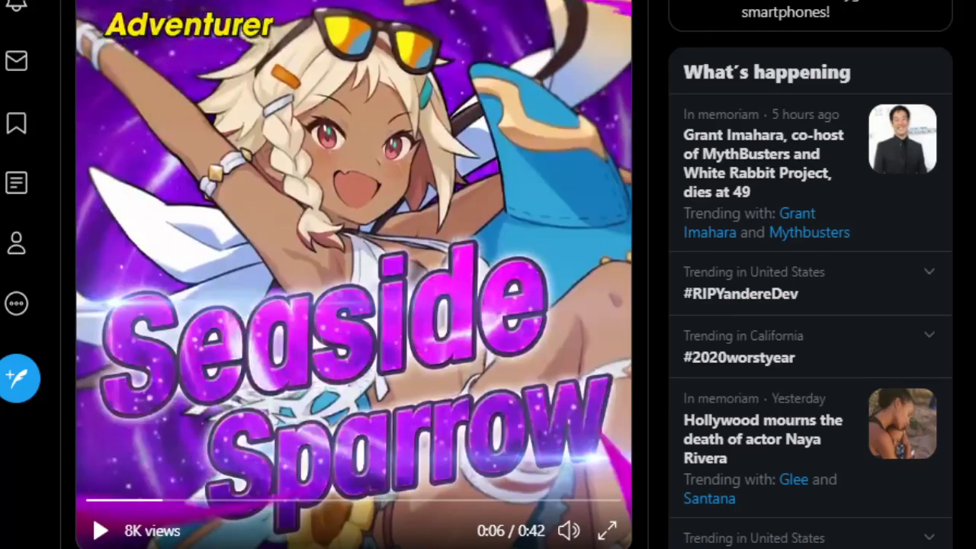
Step: Mute and play the Seaside Sparrow trailer, pausing it on the Gala Dragalia Remix title card
left_click(569, 531)
left_click(437, 294)
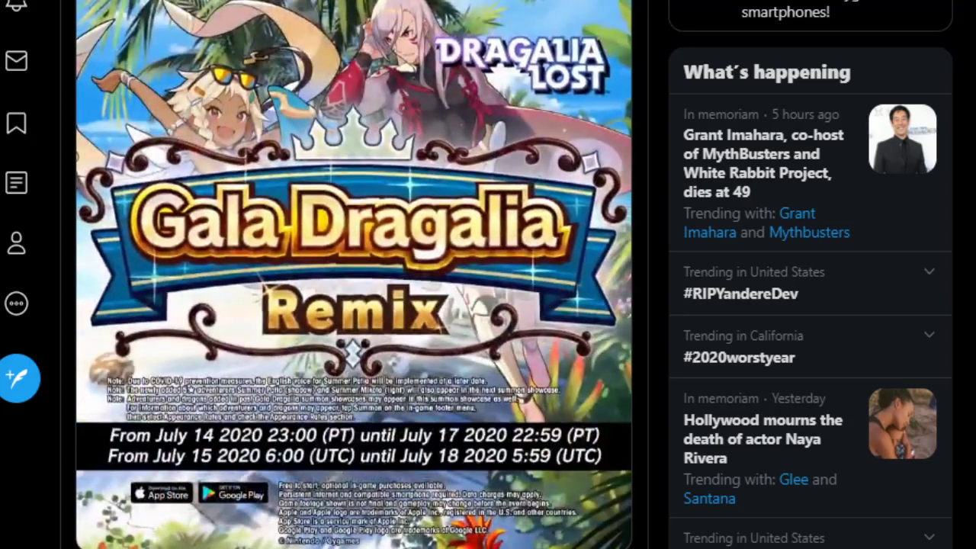
left_click(434, 222)
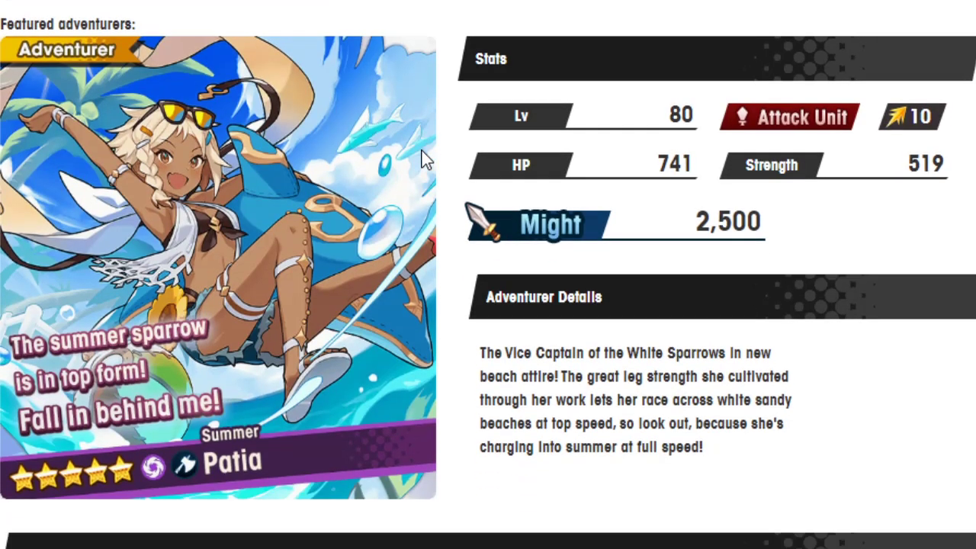
scroll(425, 161, "down", 2)
scroll(421, 147, "up", 2)
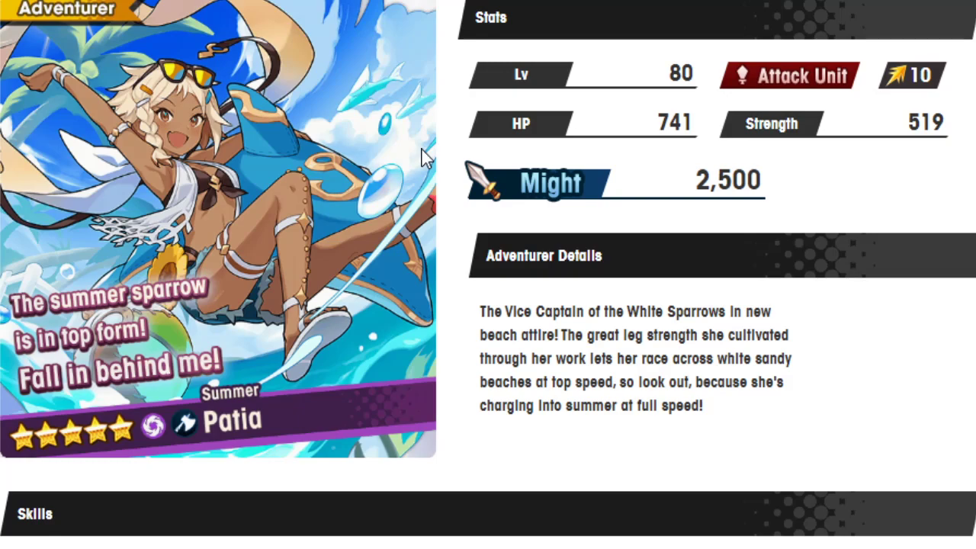
scroll(422, 150, "down", 2)
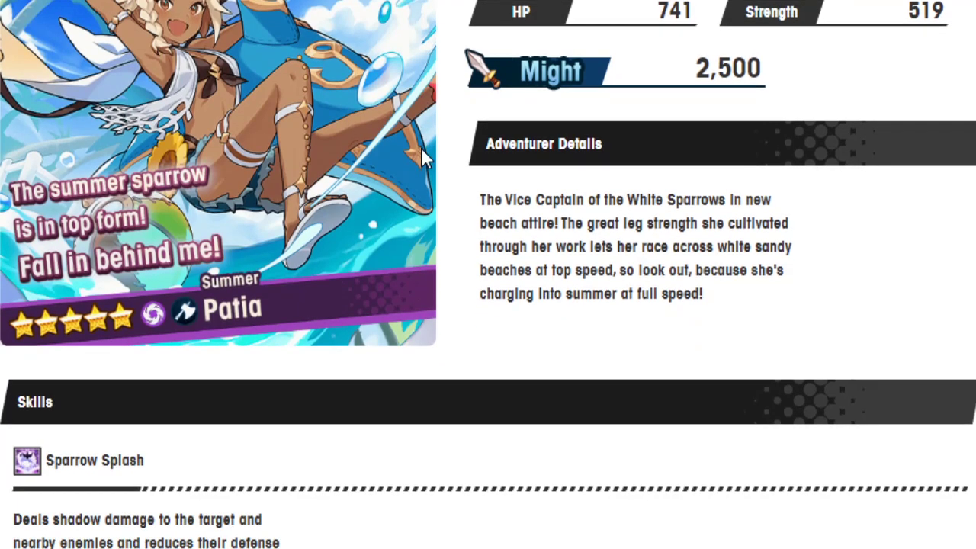
scroll(421, 147, "up", 2)
scroll(422, 149, "down", 2)
scroll(474, 200, "down", 3)
scroll(474, 200, "down", 2)
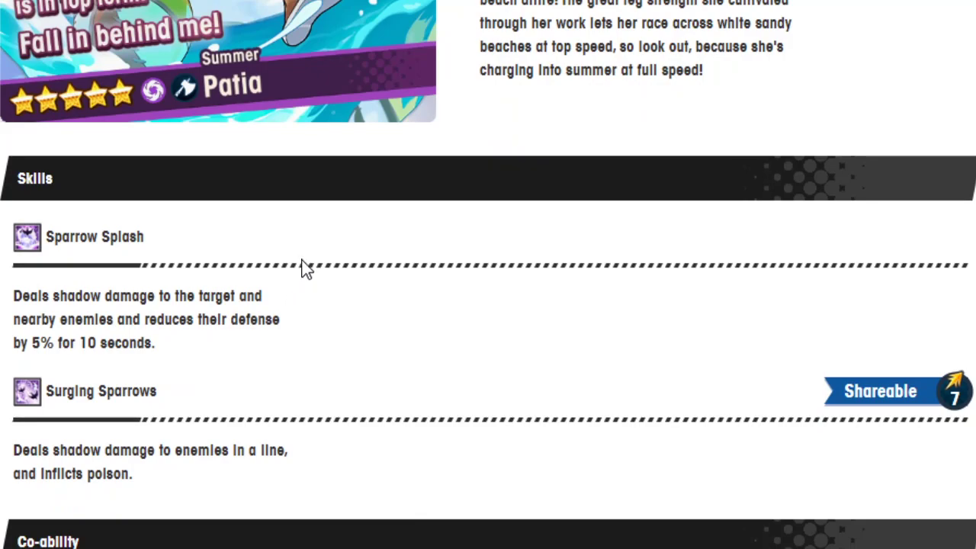
scroll(304, 267, "down", 3)
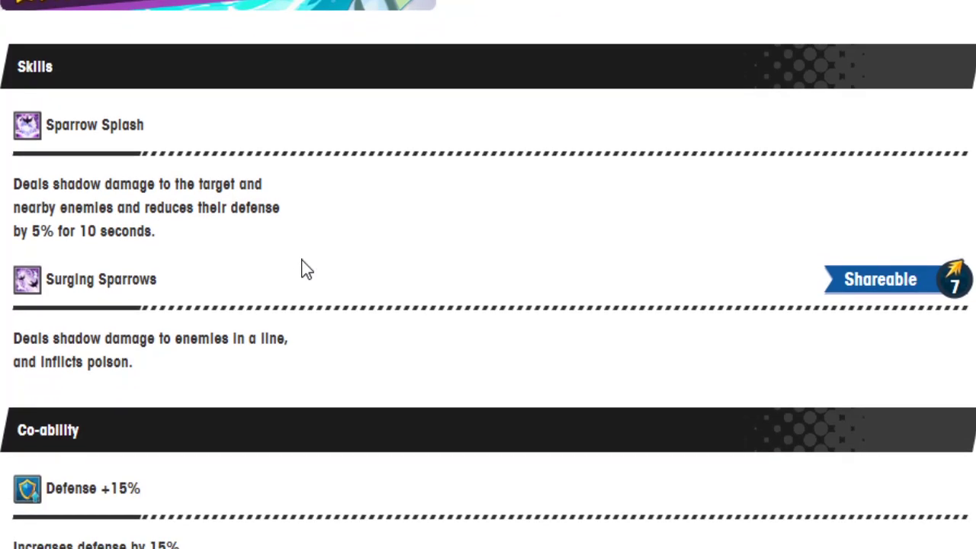
scroll(303, 267, "down", 3)
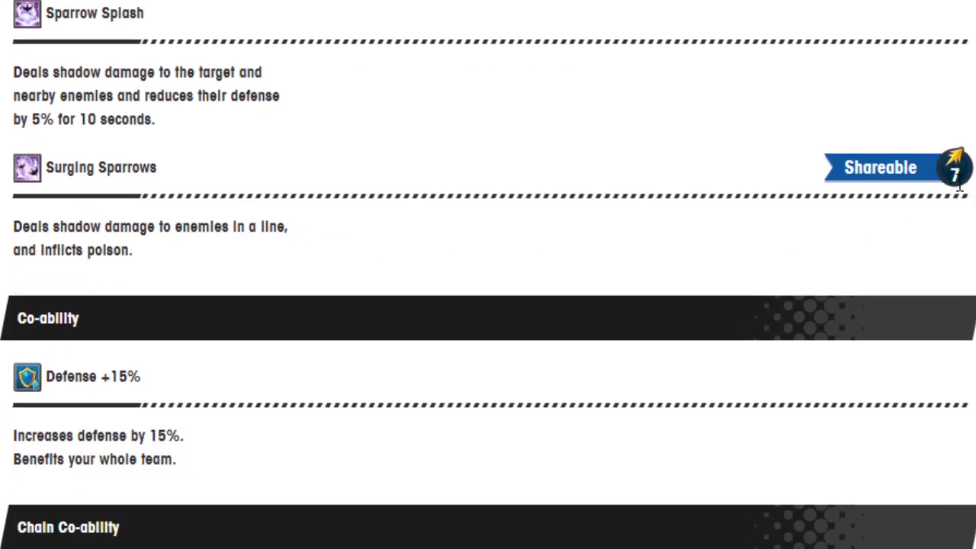
scroll(345, 289, "down", 3)
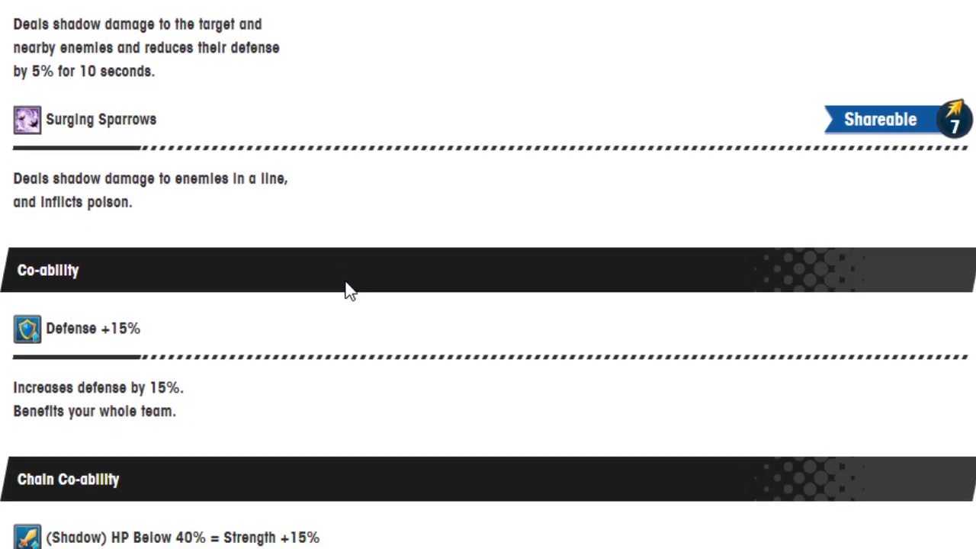
scroll(349, 286, "down", 5)
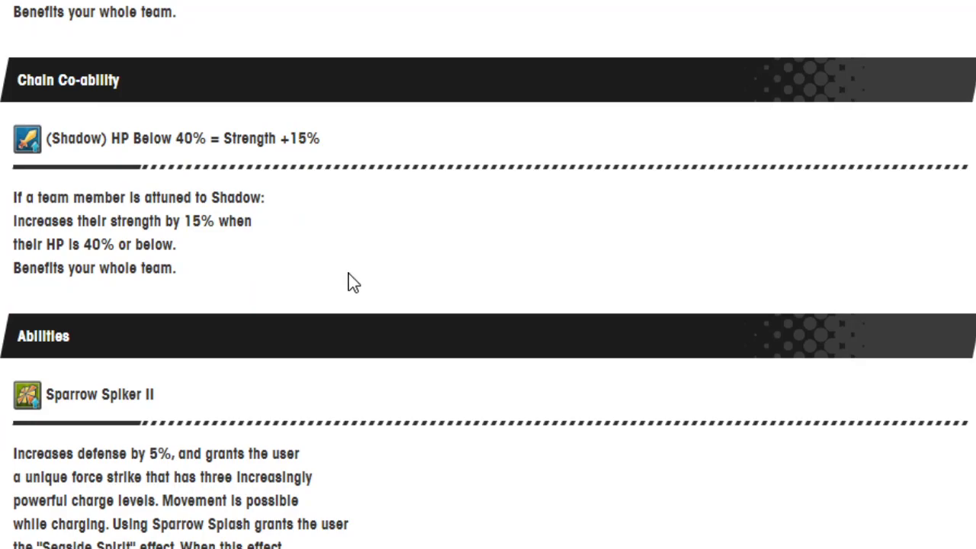
scroll(352, 282, "down", 3)
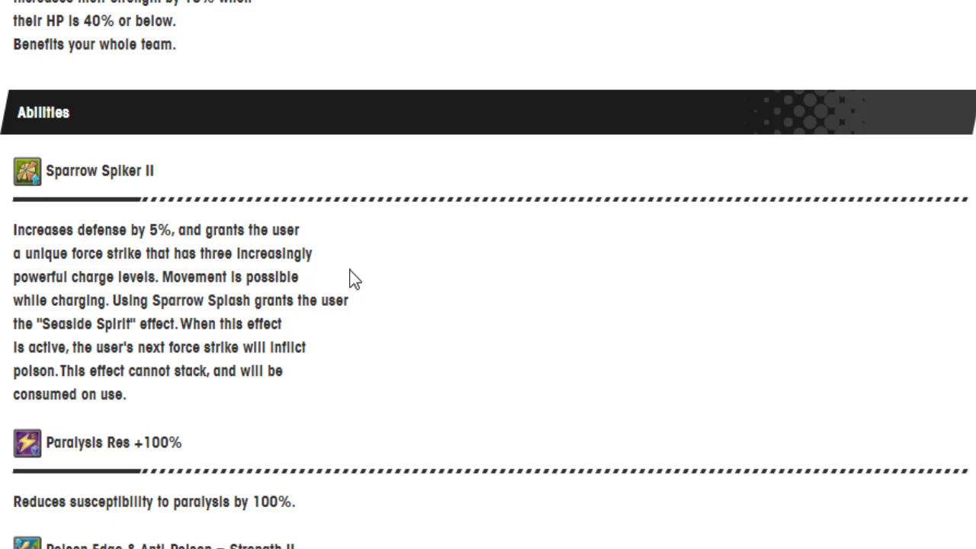
scroll(351, 277, "down", 3)
scroll(351, 277, "down", 1)
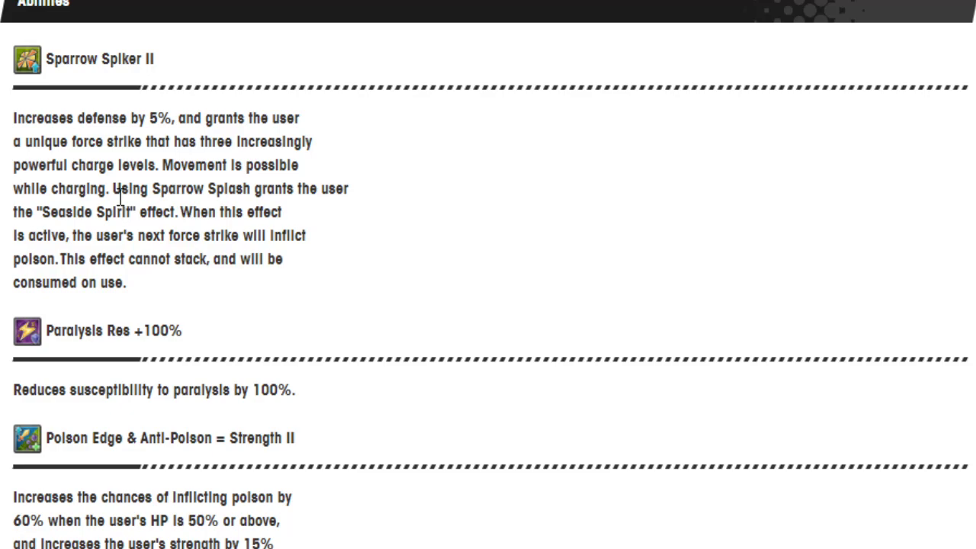
scroll(120, 196, "up", 5)
scroll(120, 195, "down", 5)
scroll(77, 476, "up", 1)
scroll(76, 477, "down", 1)
scroll(76, 476, "down", 1)
scroll(71, 466, "down", 4)
scroll(71, 466, "up", 1)
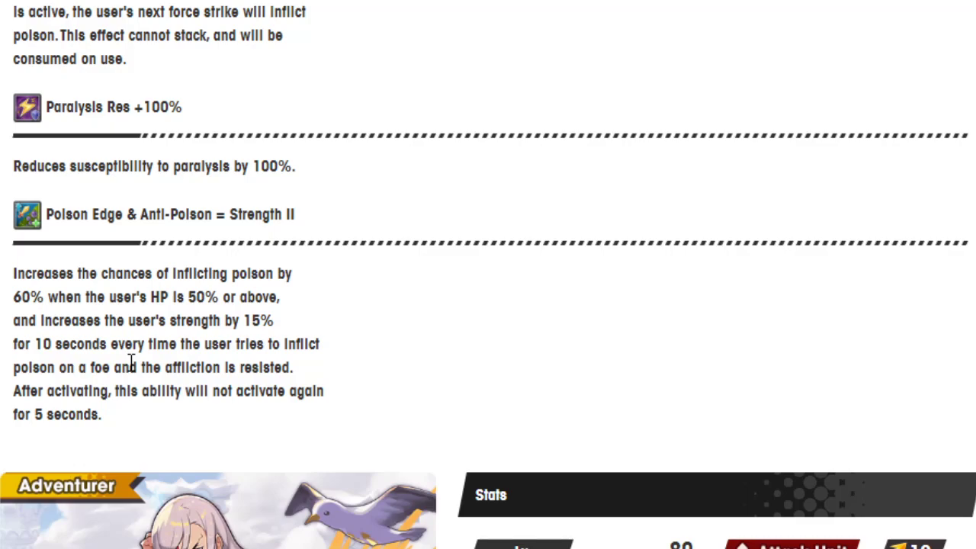
scroll(132, 367, "up", 2)
scroll(131, 367, "down", 8)
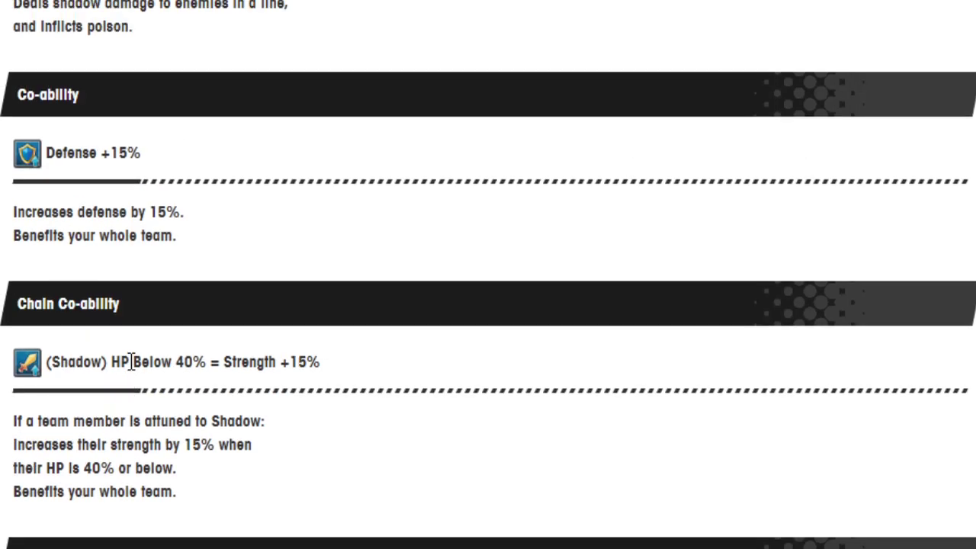
scroll(131, 367, "up", 3)
scroll(131, 367, "up", 4)
scroll(131, 367, "up", 2)
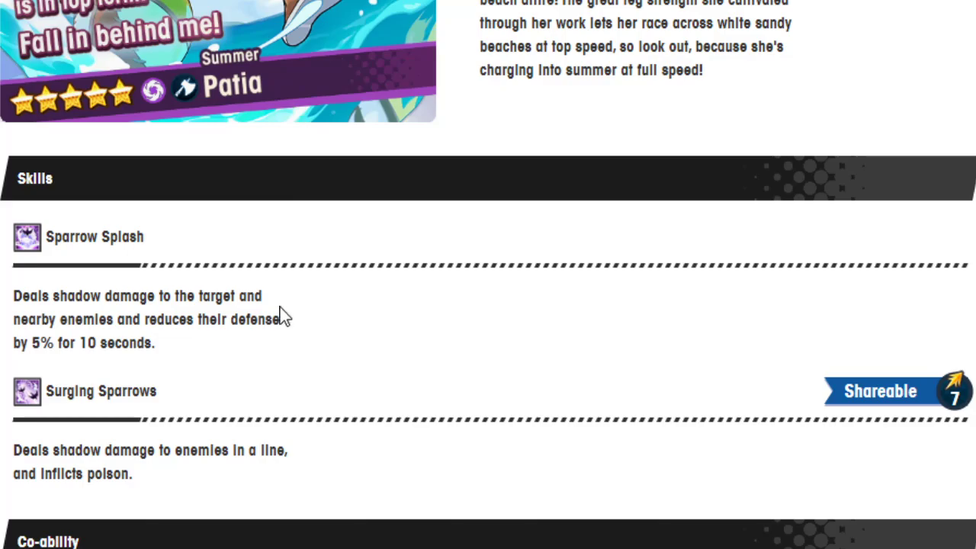
scroll(305, 206, "down", 5)
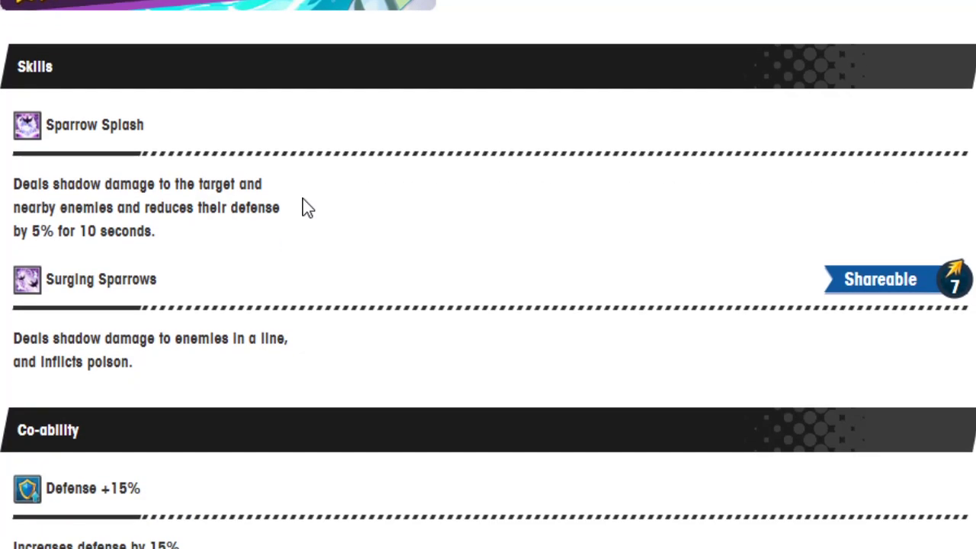
scroll(305, 206, "down", 3)
scroll(305, 206, "up", 2)
scroll(305, 206, "up", 6)
scroll(303, 206, "up", 6)
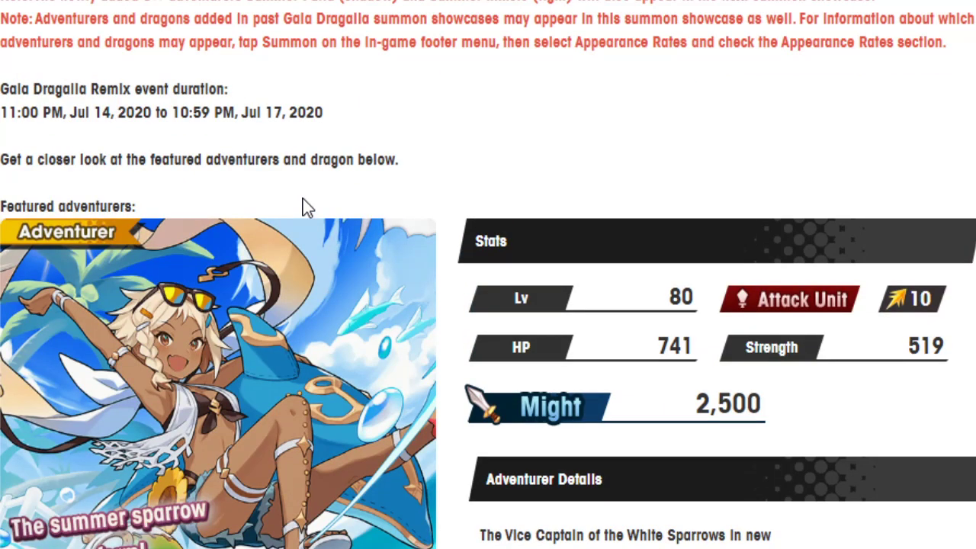
scroll(304, 206, "down", 3)
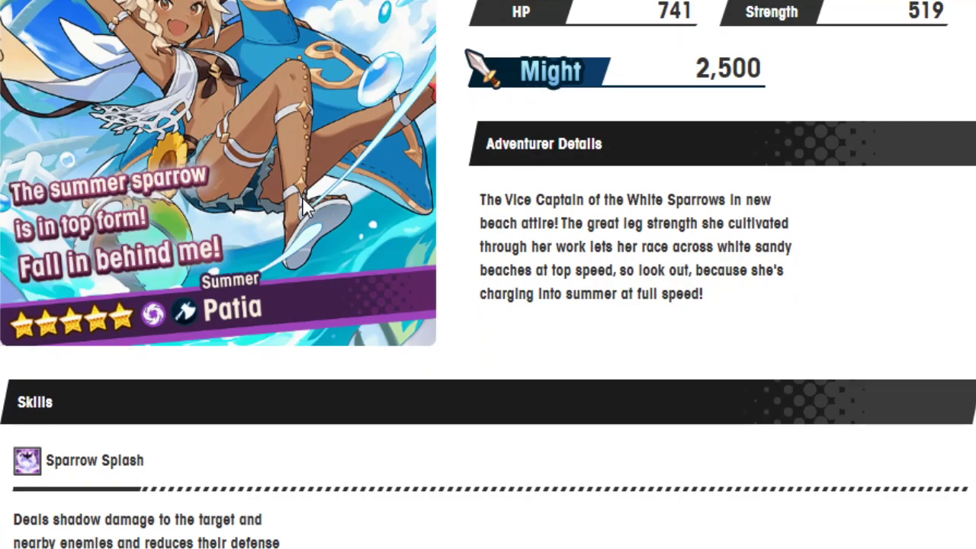
scroll(306, 206, "down", 3)
scroll(305, 206, "up", 4)
scroll(305, 206, "down", 1)
scroll(305, 204, "down", 5)
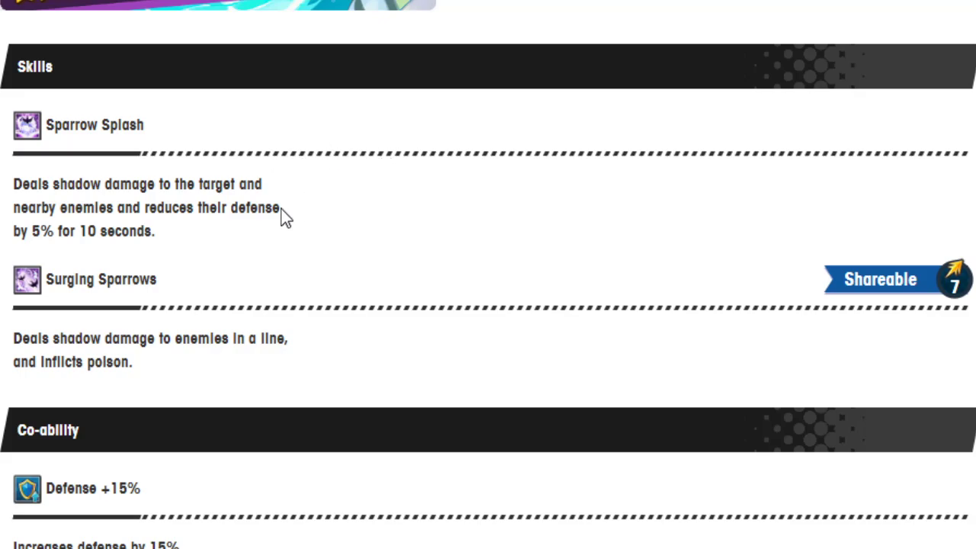
scroll(298, 244, "up", 3)
scroll(297, 263, "up", 3)
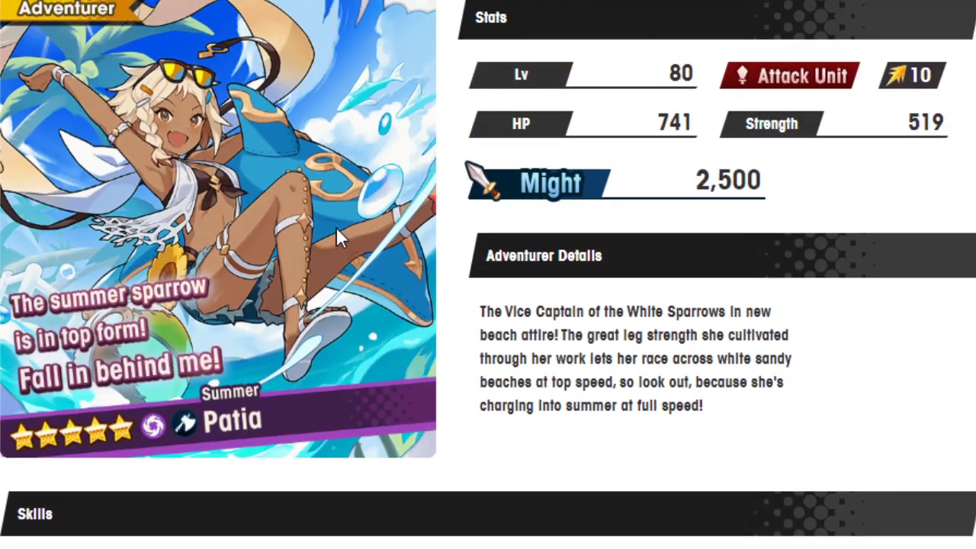
scroll(332, 229, "up", 2)
scroll(312, 252, "down", 2)
scroll(312, 207, "down", 8)
scroll(316, 222, "up", 5)
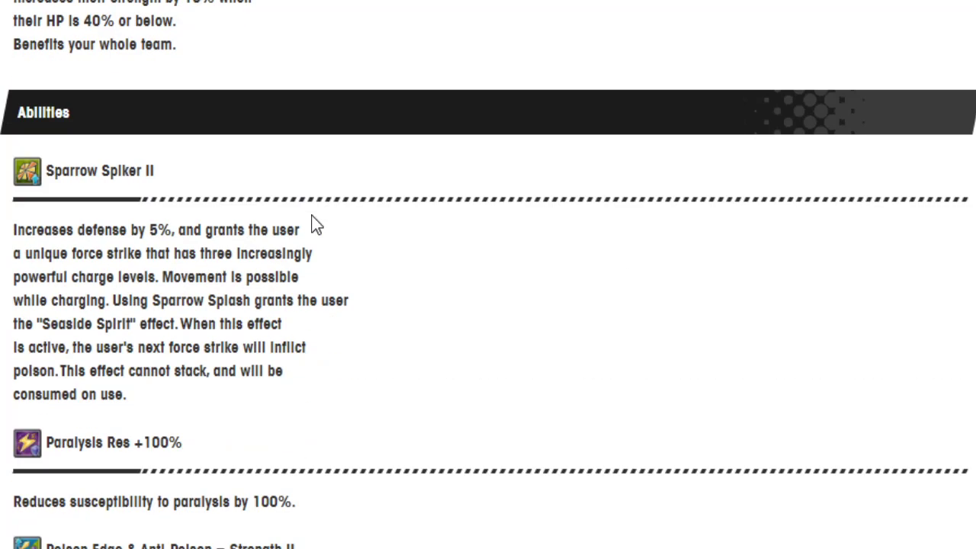
scroll(315, 222, "down", 4)
scroll(316, 223, "down", 5)
scroll(316, 222, "up", 8)
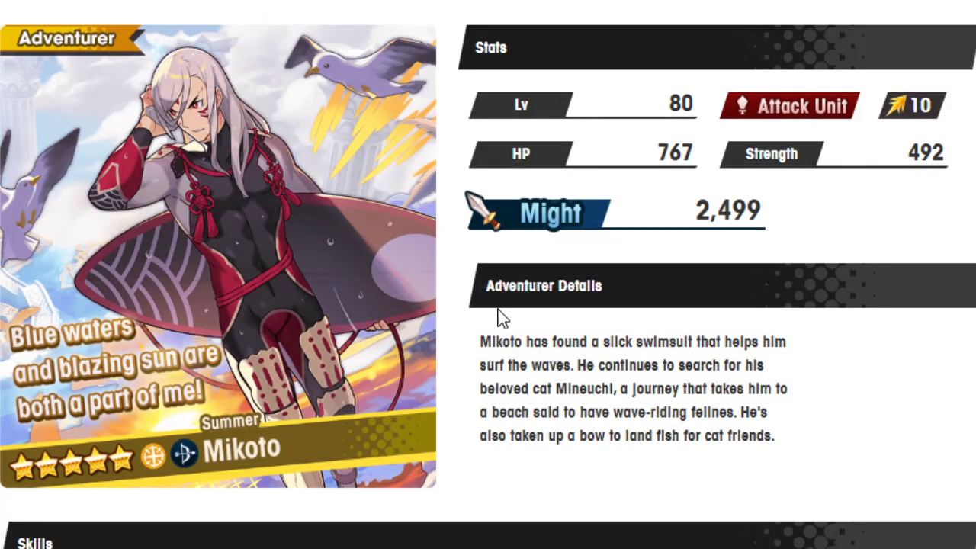
scroll(497, 315, "down", 2)
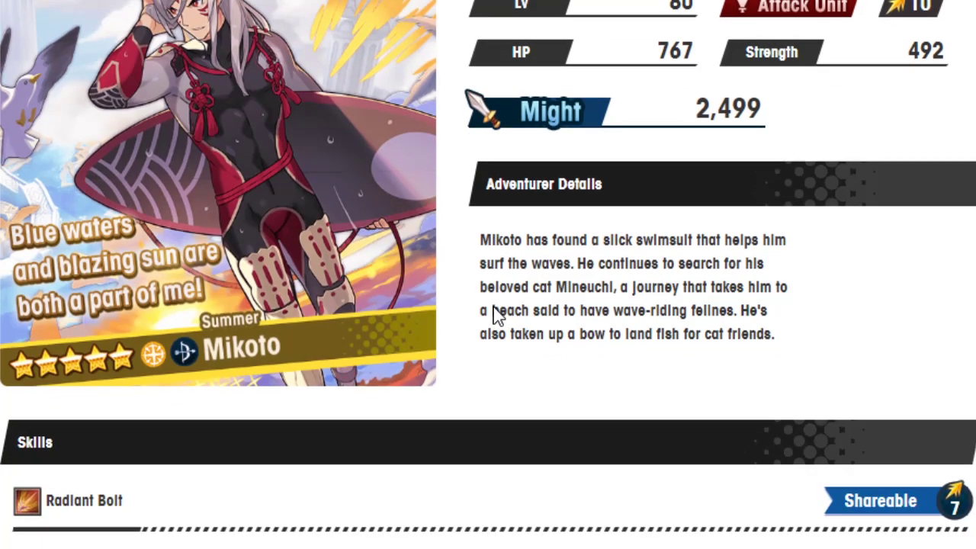
scroll(498, 315, "down", 1)
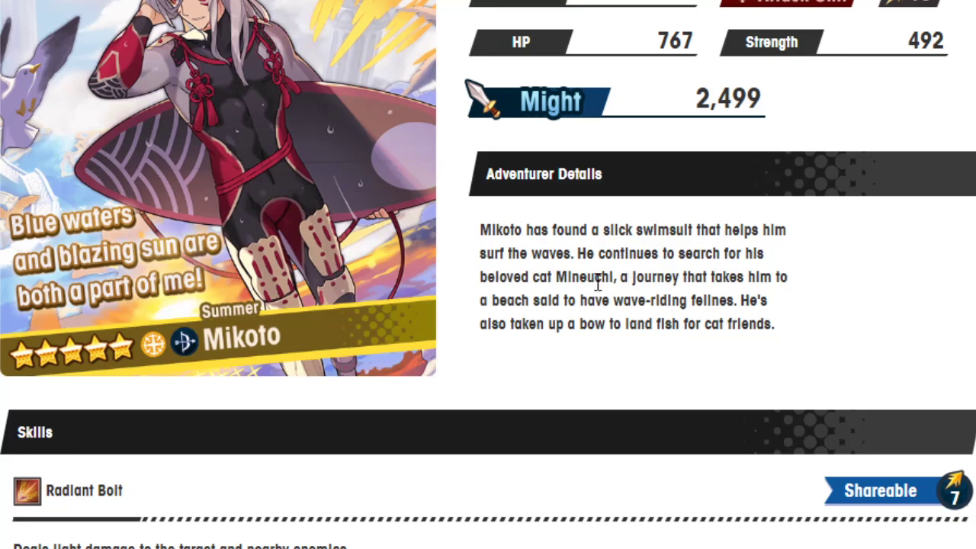
scroll(414, 295, "up", 3)
scroll(413, 296, "up", 1)
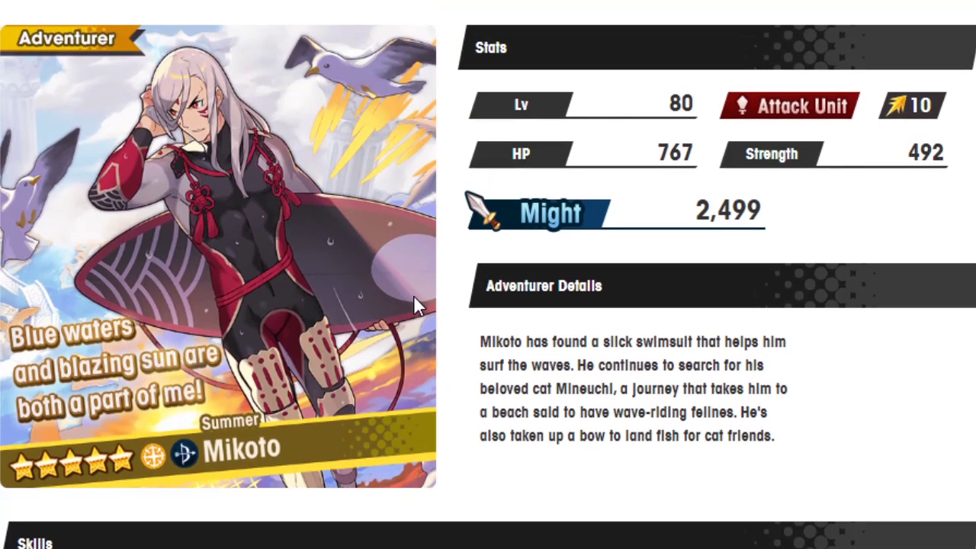
scroll(414, 296, "down", 5)
scroll(414, 295, "up", 5)
scroll(450, 278, "down", 4)
scroll(431, 277, "down", 3)
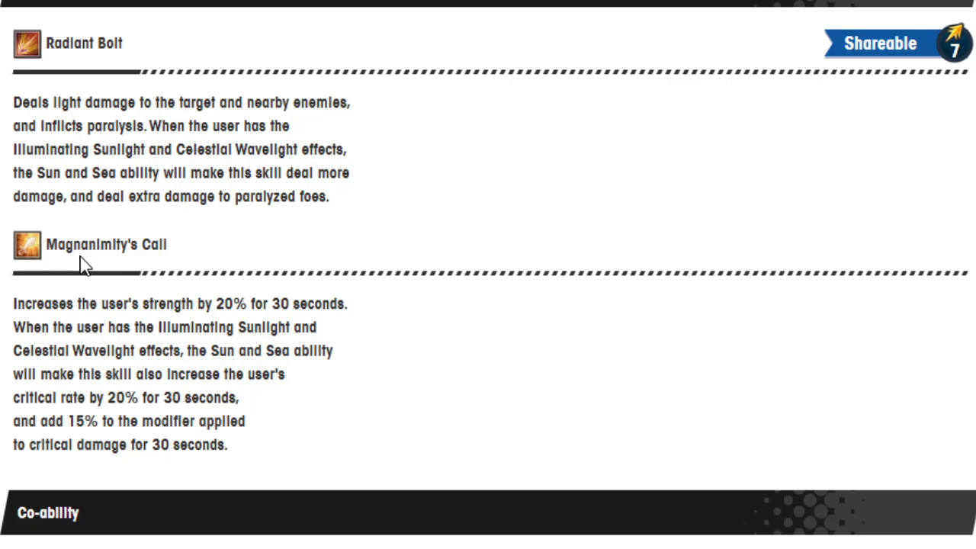
scroll(83, 265, "down", 3)
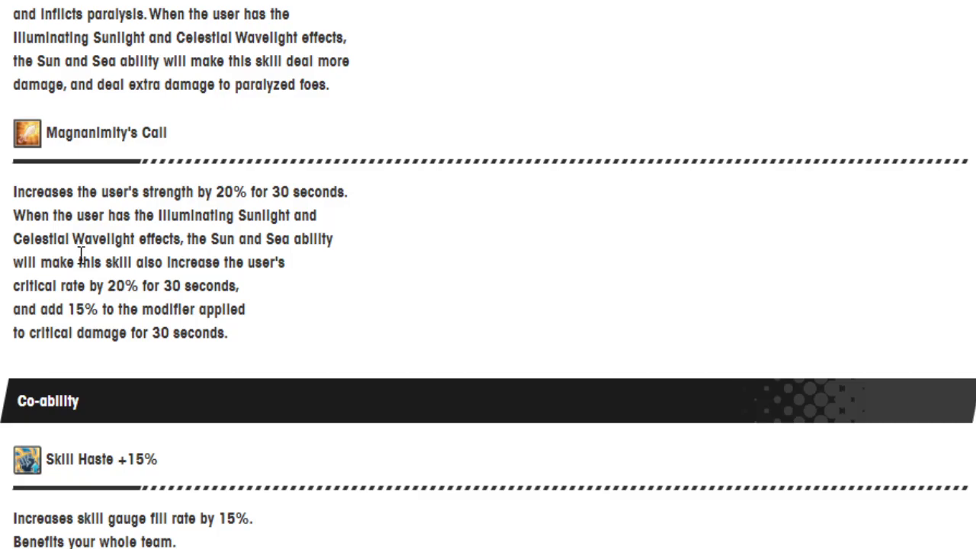
scroll(83, 260, "down", 3)
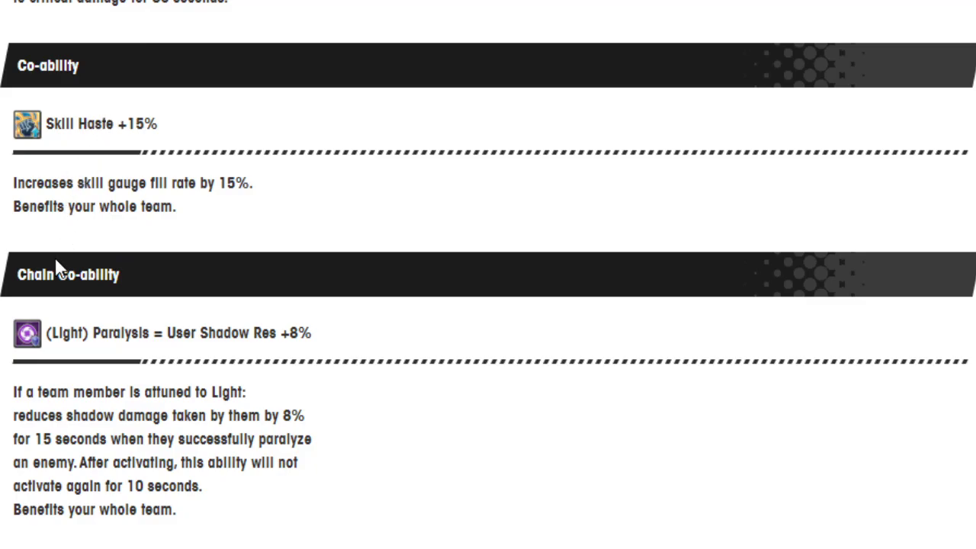
scroll(55, 257, "down", 3)
scroll(84, 216, "down", 6)
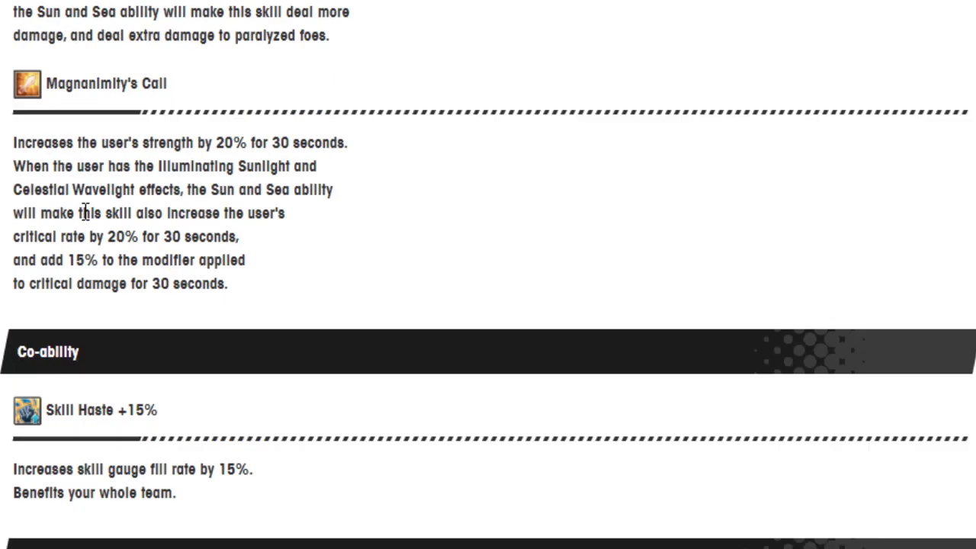
scroll(83, 215, "down", 6)
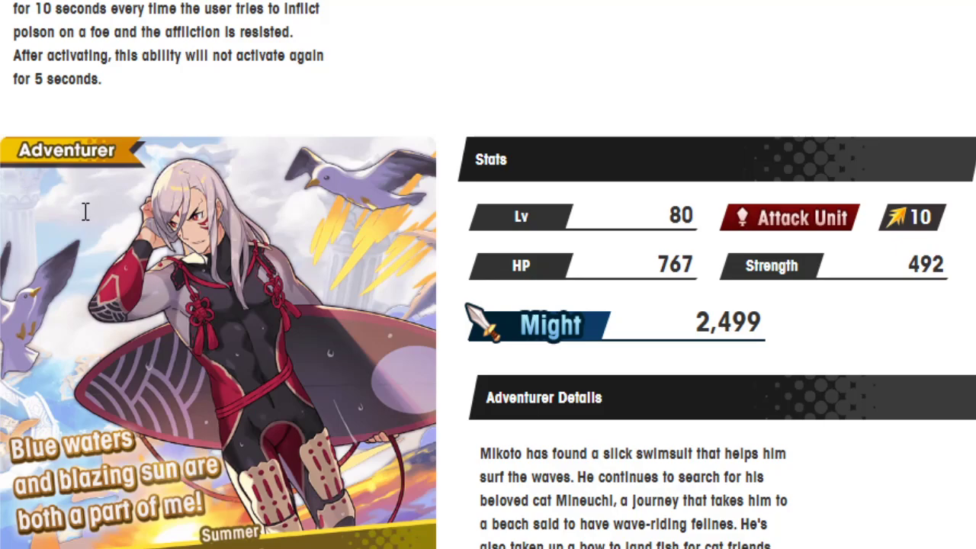
scroll(86, 213, "down", 3)
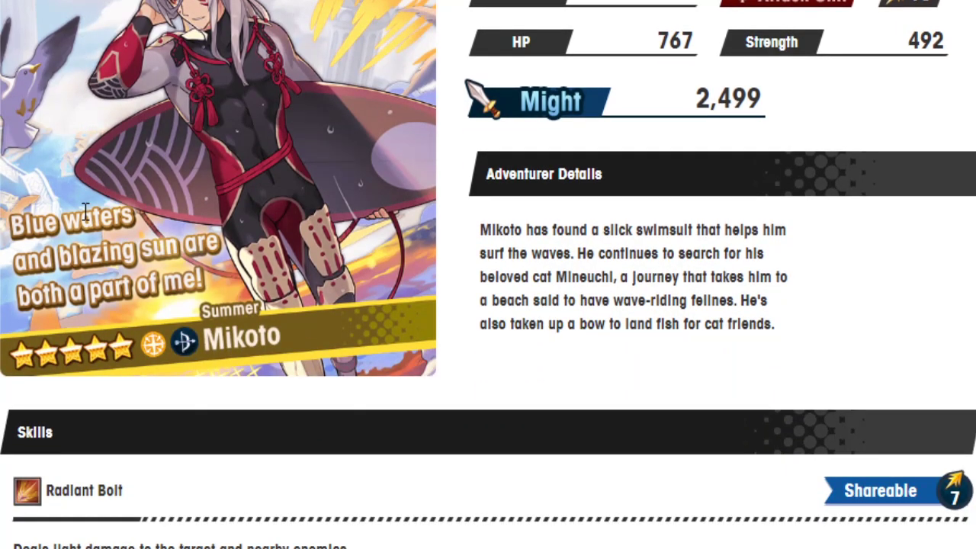
scroll(85, 214, "down", 2)
scroll(85, 214, "down", 6)
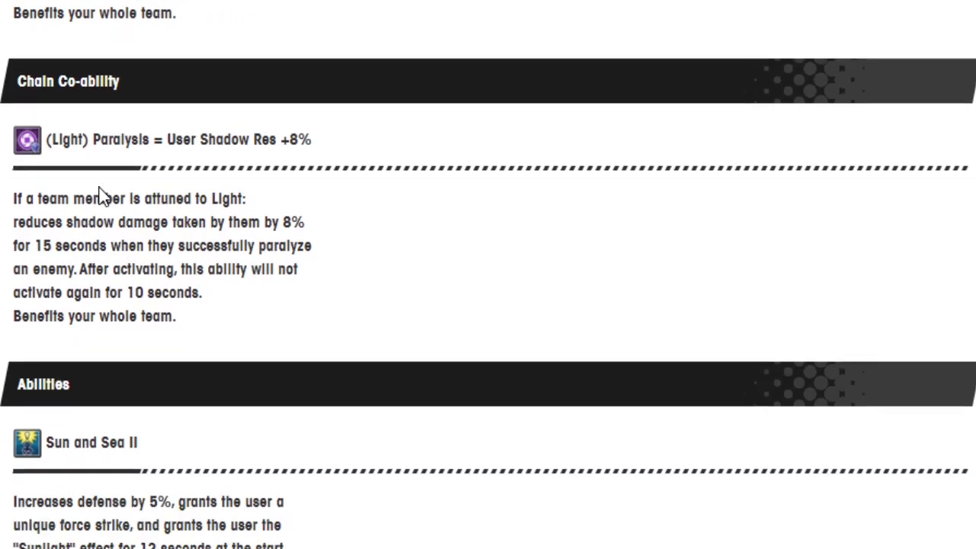
scroll(104, 195, "down", 1)
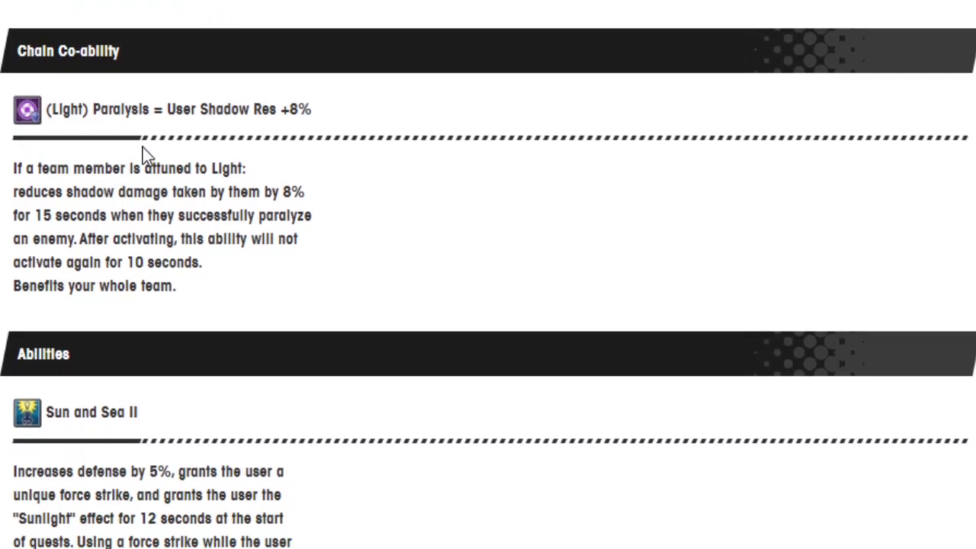
scroll(175, 140, "down", 3)
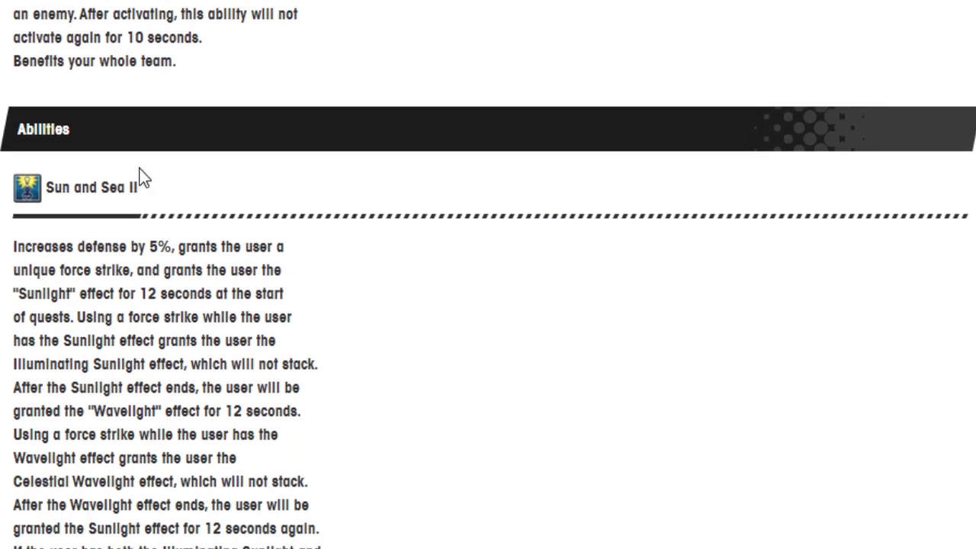
scroll(145, 177, "down", 2)
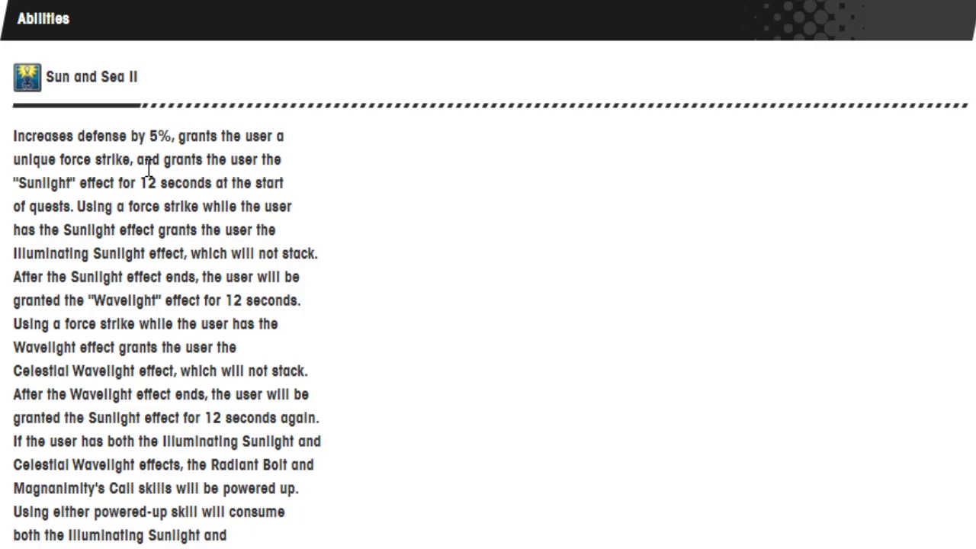
scroll(243, 267, "down", 5)
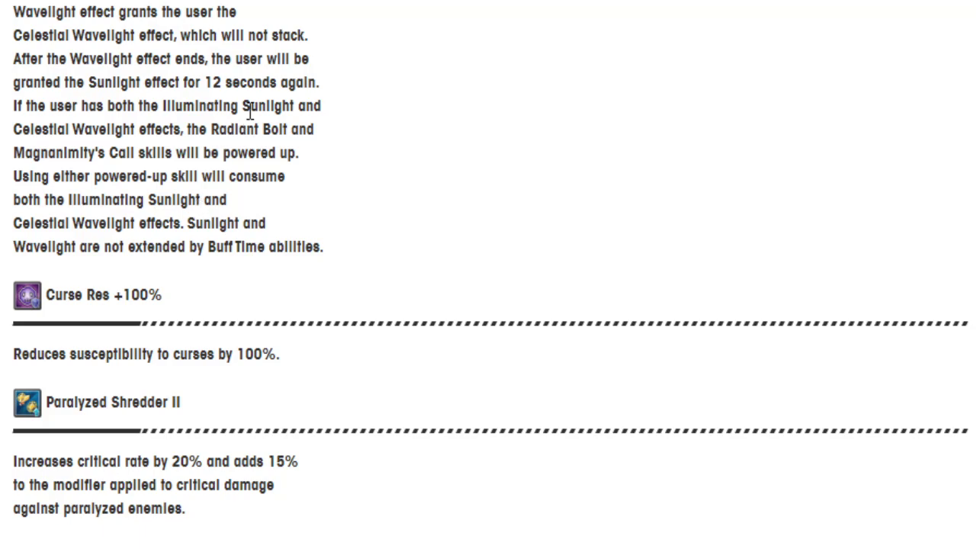
scroll(431, 181, "up", 4)
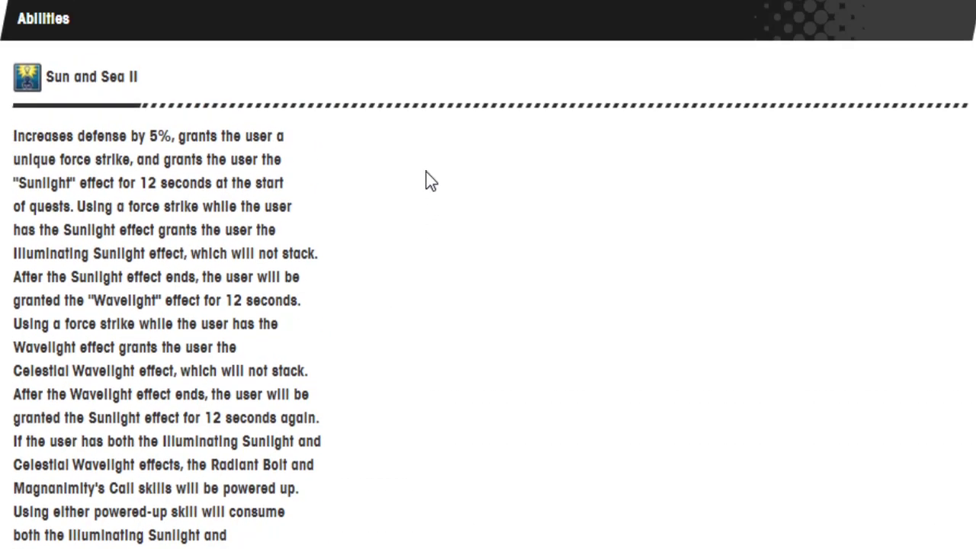
scroll(431, 181, "up", 5)
scroll(431, 181, "up", 5)
scroll(431, 181, "up", 1)
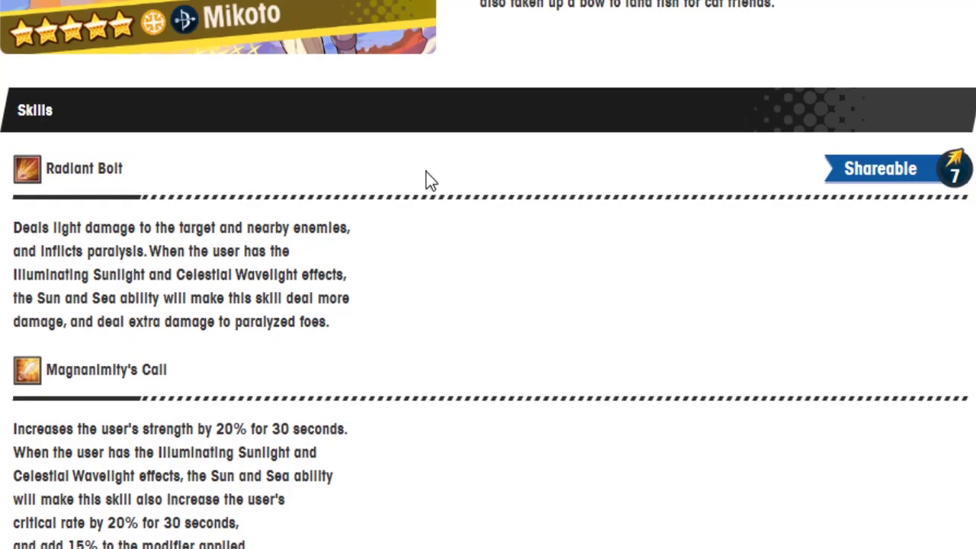
scroll(431, 181, "up", 5)
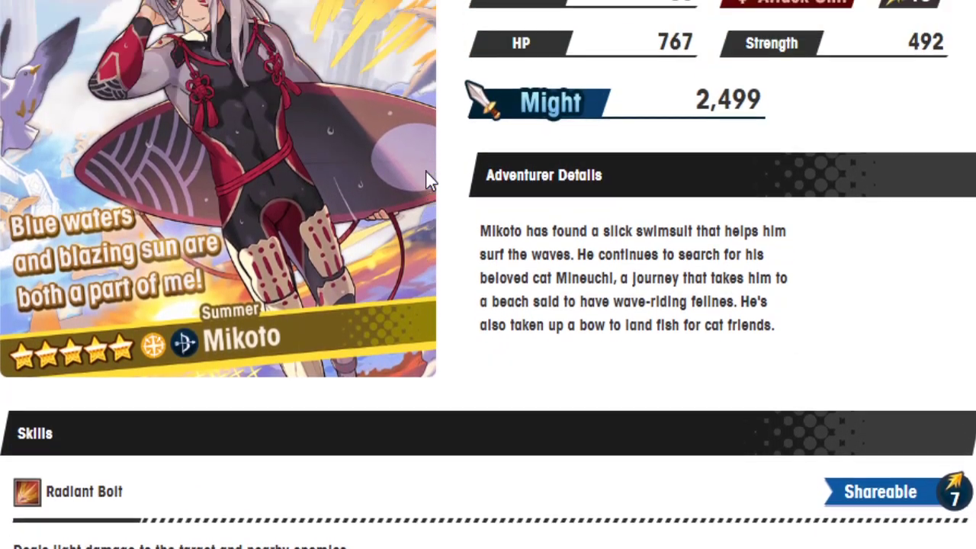
scroll(426, 171, "down", 5)
scroll(426, 171, "up", 2)
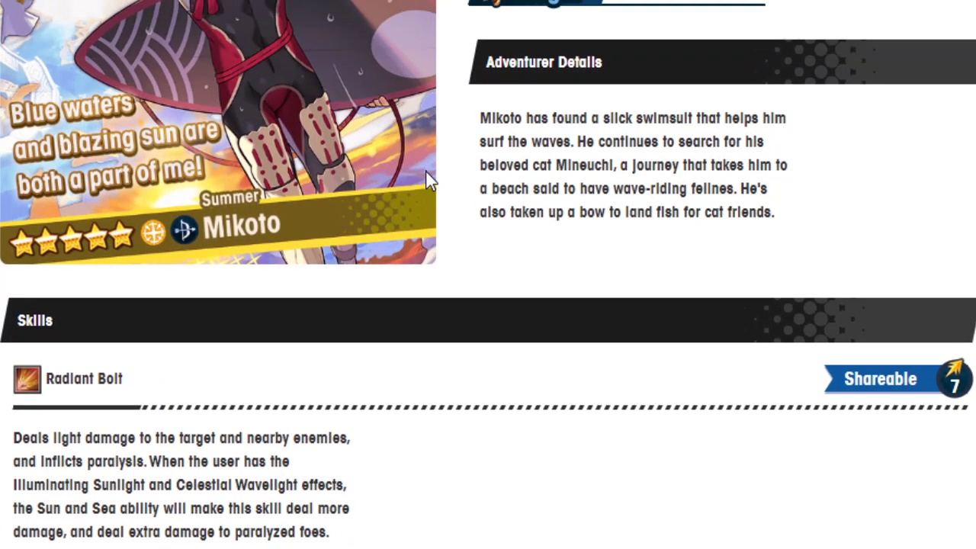
scroll(426, 171, "up", 2)
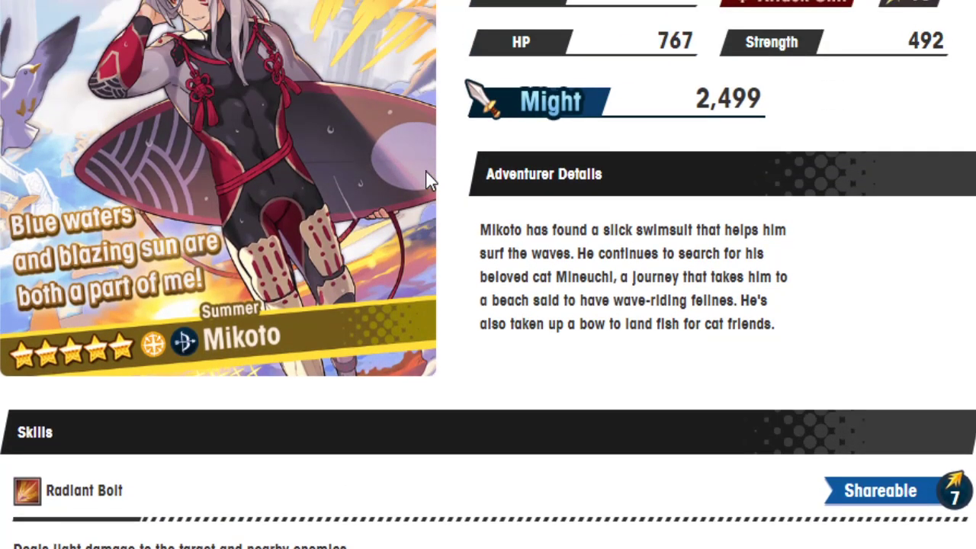
scroll(426, 170, "down", 5)
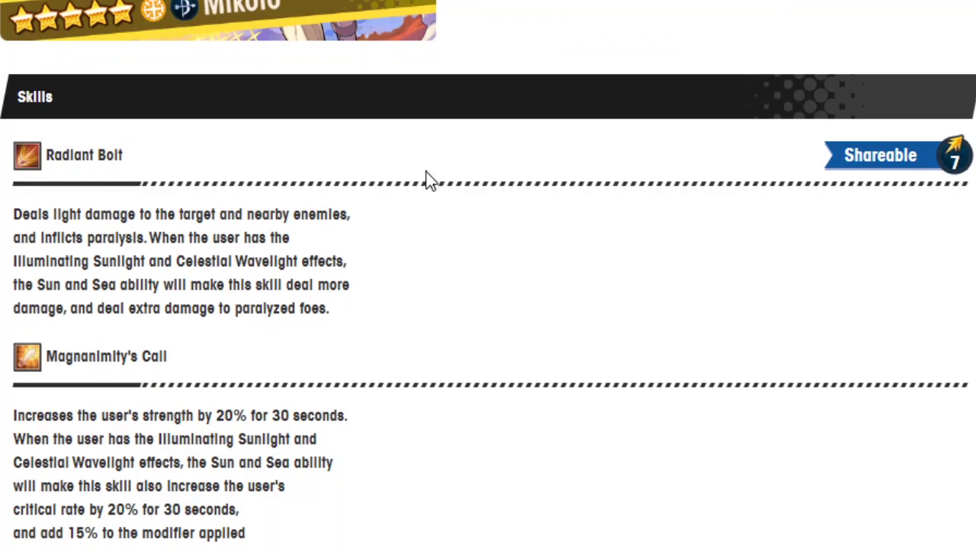
scroll(425, 171, "down", 8)
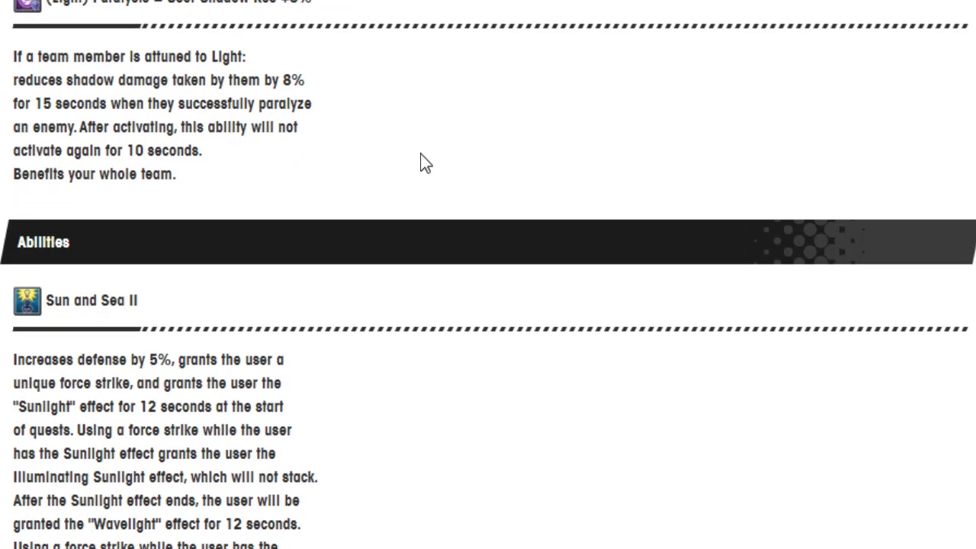
scroll(425, 163, "down", 8)
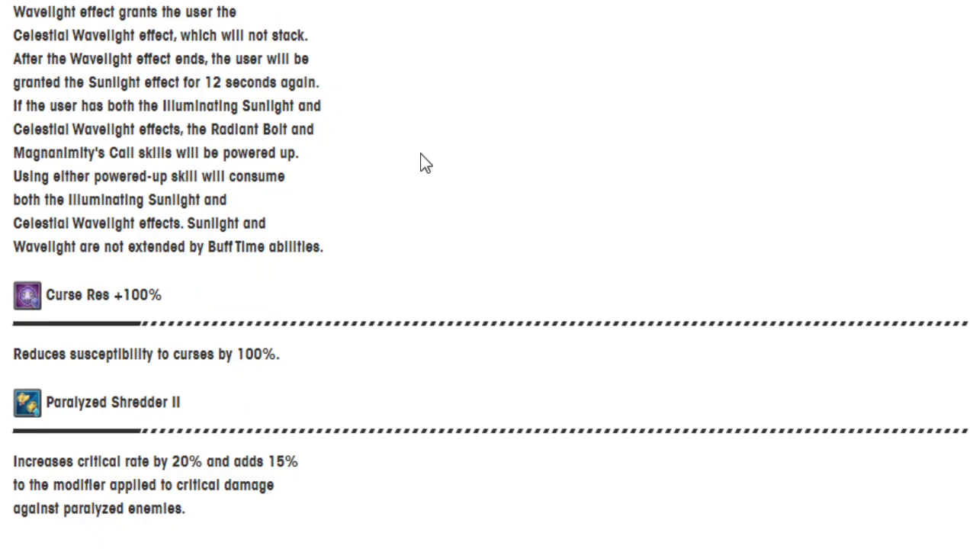
scroll(425, 162, "up", 8)
scroll(425, 163, "up", 2)
scroll(425, 163, "up", 5)
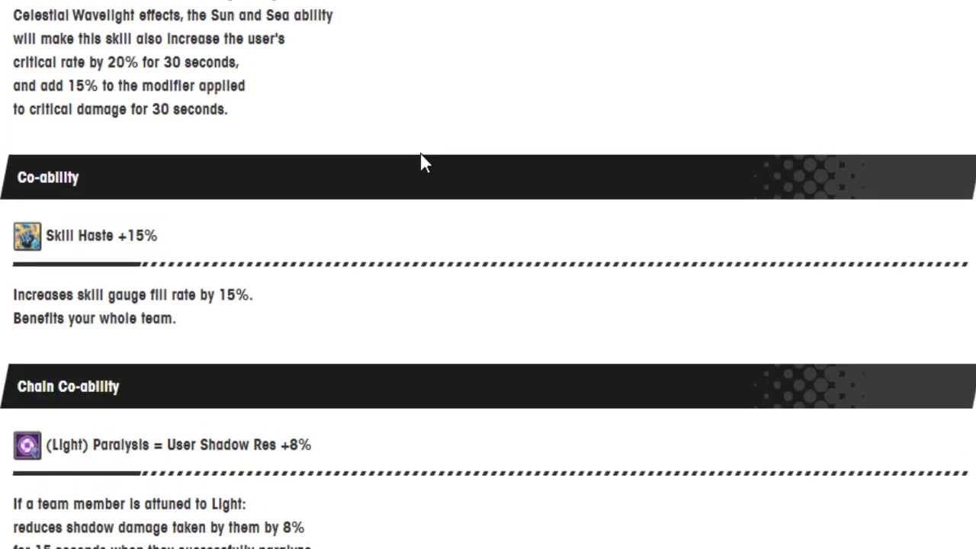
scroll(425, 163, "up", 5)
scroll(424, 163, "up", 6)
scroll(425, 163, "up", 4)
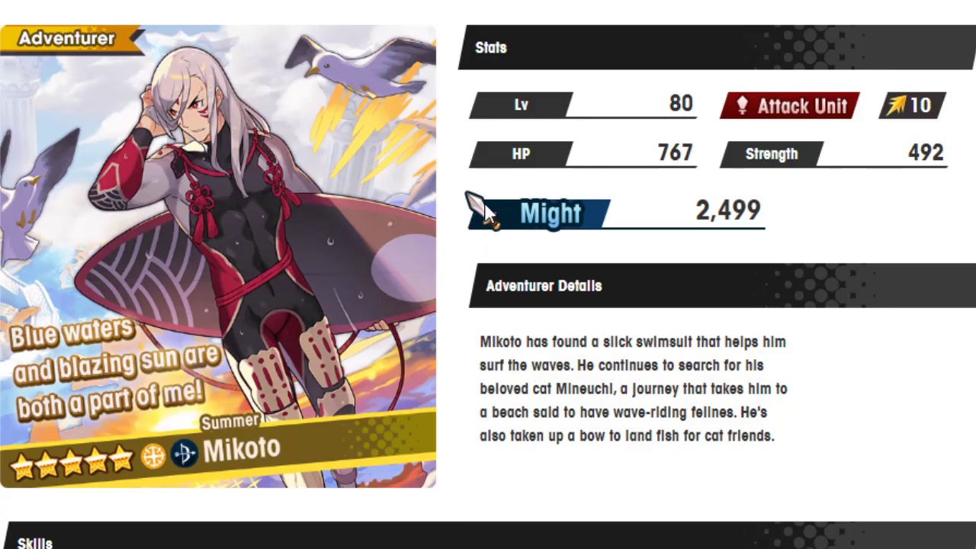
scroll(488, 212, "down", 7)
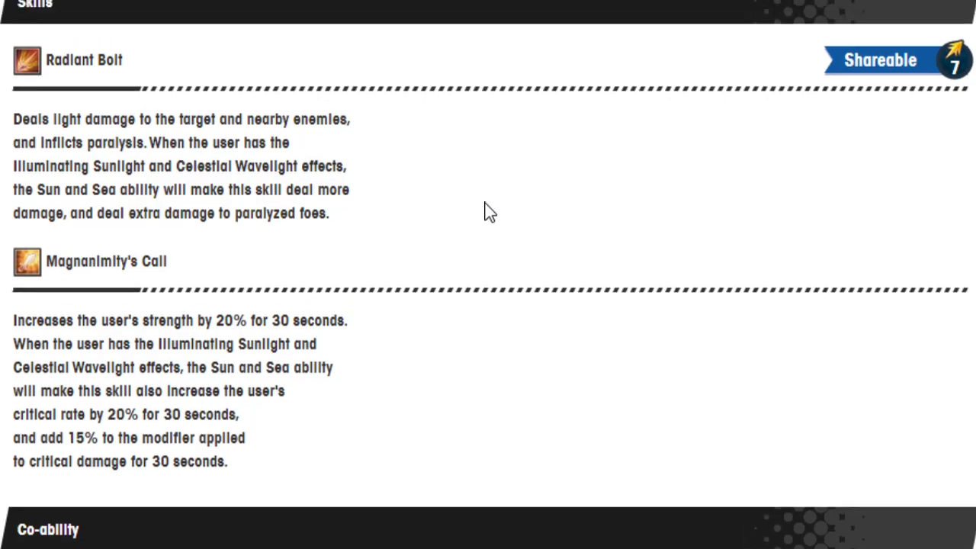
scroll(488, 212, "down", 3)
scroll(488, 212, "down", 3)
scroll(488, 212, "down", 5)
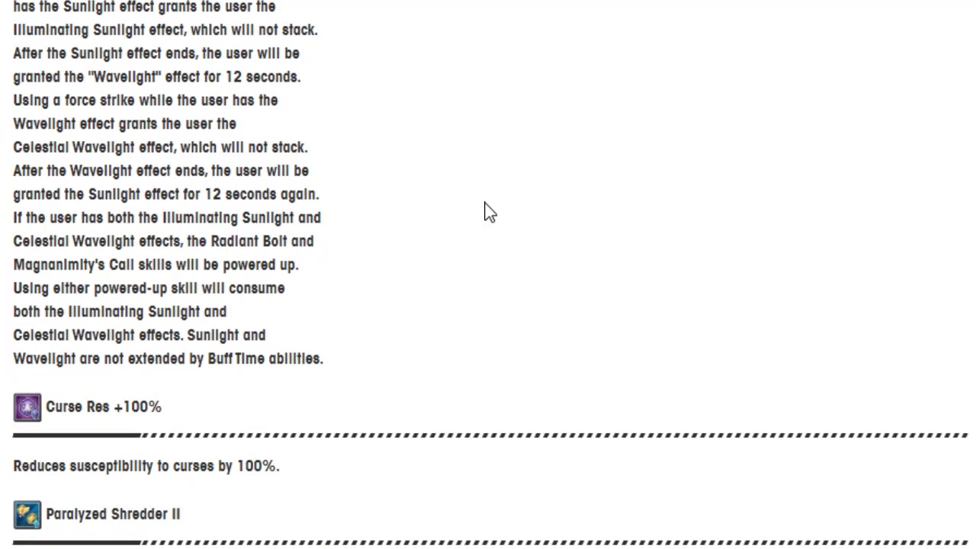
scroll(488, 212, "up", 8)
scroll(489, 212, "up", 3)
scroll(489, 212, "down", 2)
scroll(488, 212, "up", 2)
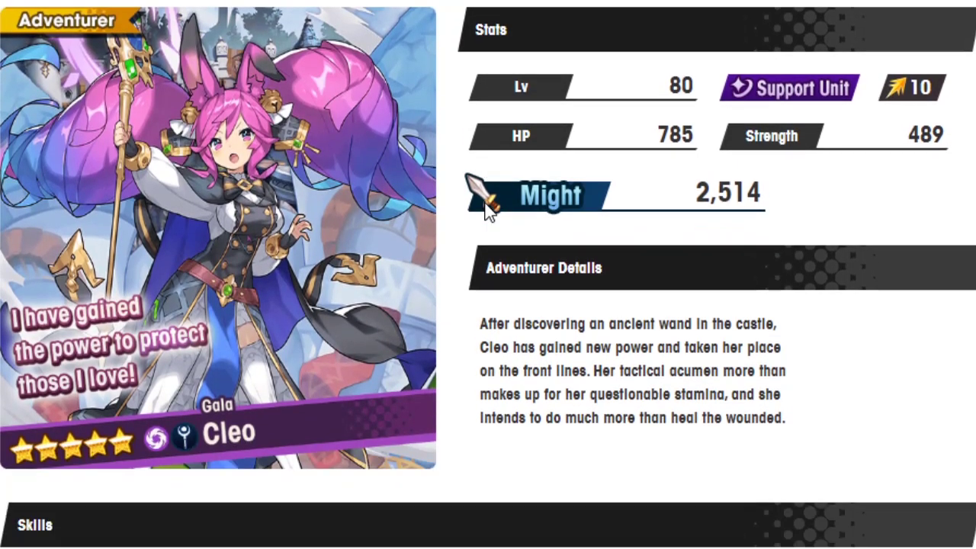
scroll(488, 212, "down", 4)
scroll(488, 212, "down", 5)
scroll(488, 212, "down", 2)
scroll(489, 212, "down", 4)
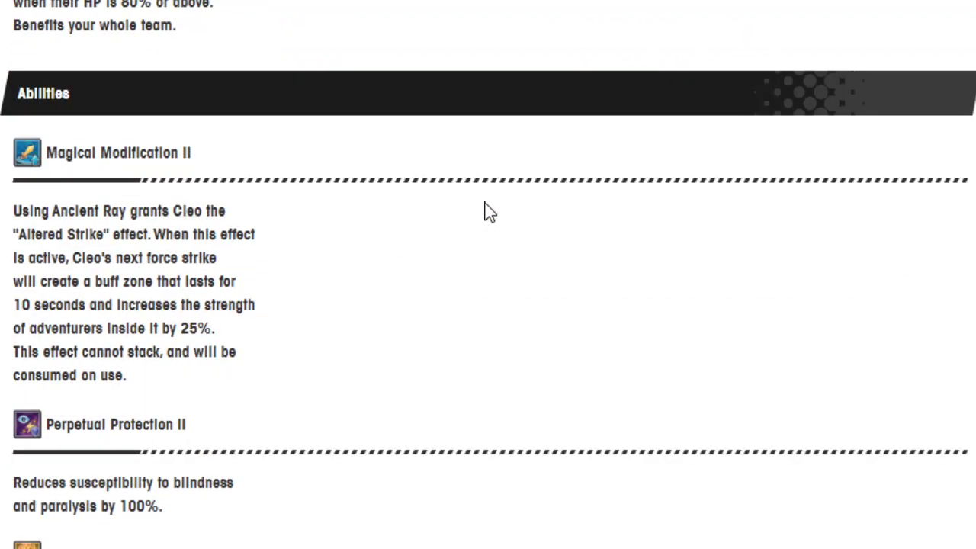
scroll(488, 212, "down", 5)
scroll(488, 212, "down", 4)
scroll(488, 213, "down", 5)
scroll(488, 212, "up", 3)
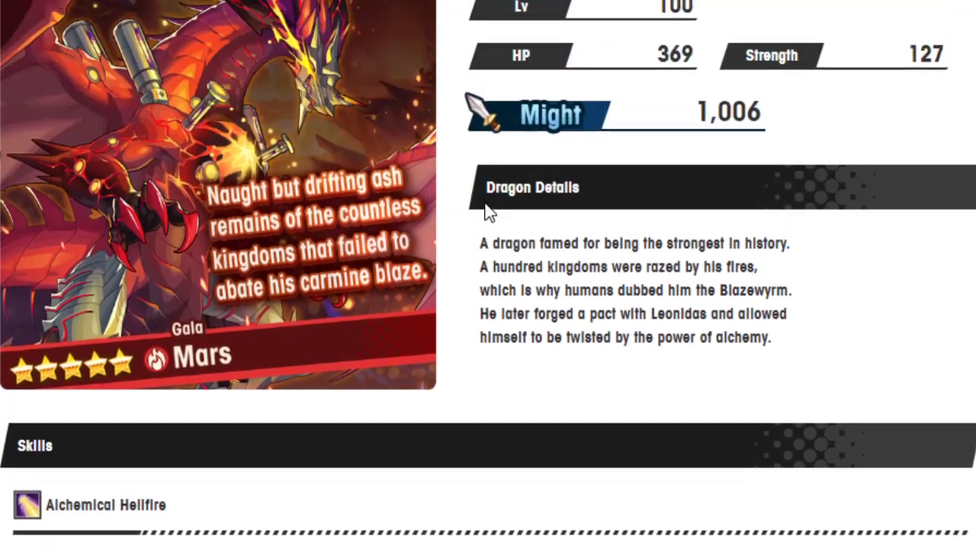
scroll(488, 212, "up", 1)
scroll(488, 212, "down", 3)
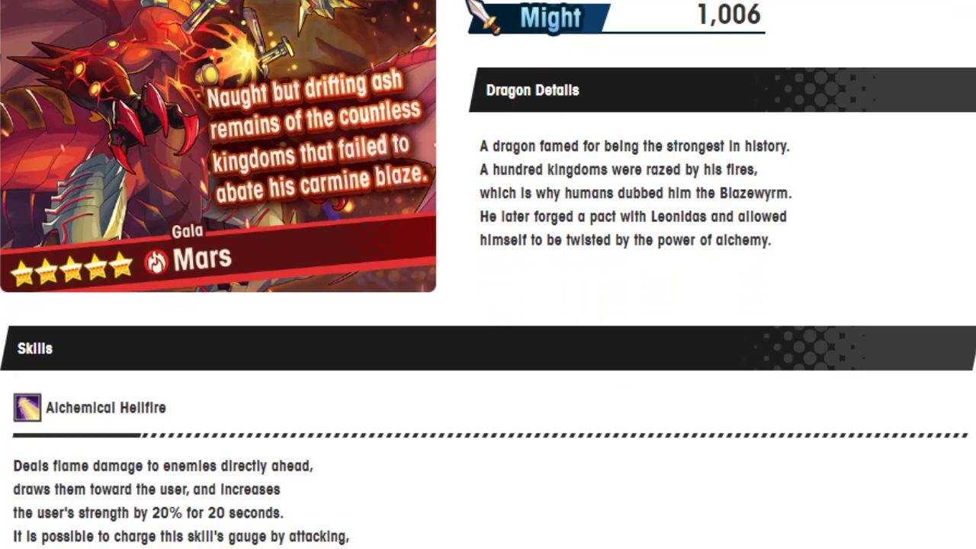
scroll(790, 309, "up", 5)
scroll(790, 309, "up", 5)
scroll(790, 309, "up", 5)
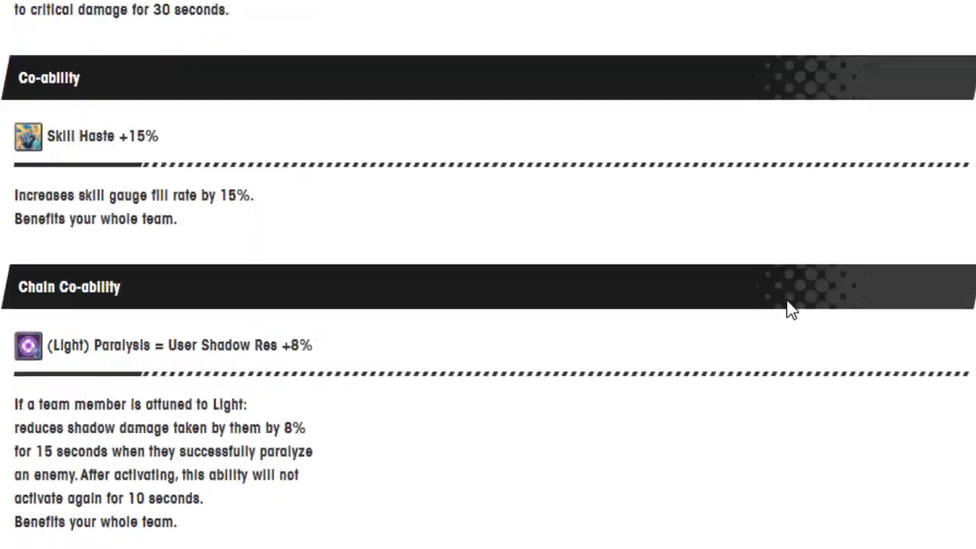
scroll(790, 309, "up", 6)
scroll(790, 308, "up", 5)
scroll(791, 309, "up", 5)
scroll(791, 309, "up", 6)
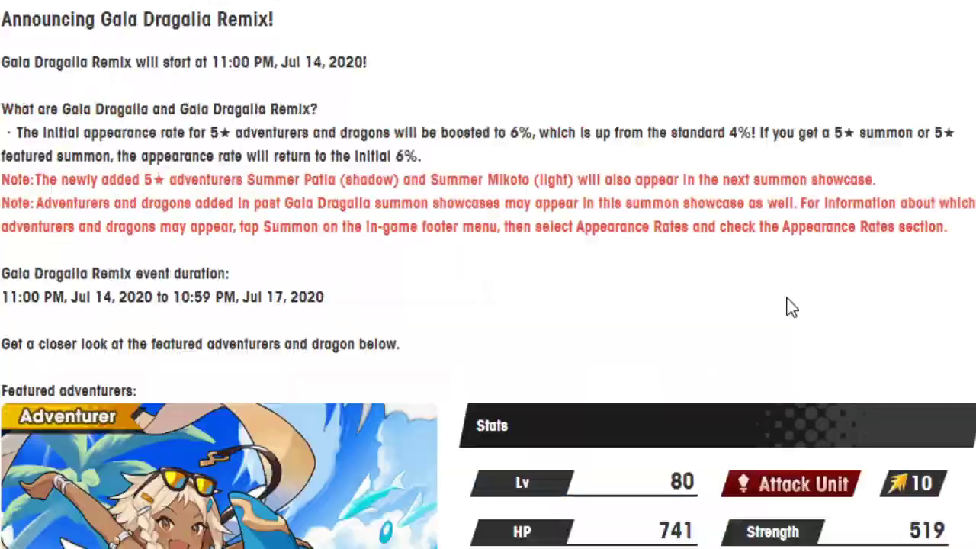
scroll(790, 309, "down", 5)
scroll(818, 304, "down", 5)
scroll(818, 303, "down", 6)
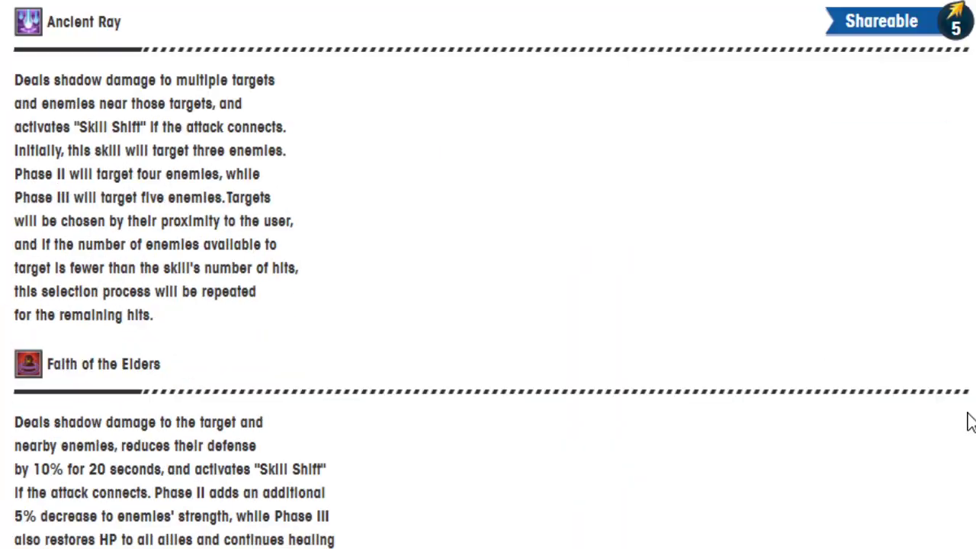
scroll(970, 385, "up", 3)
scroll(970, 385, "up", 6)
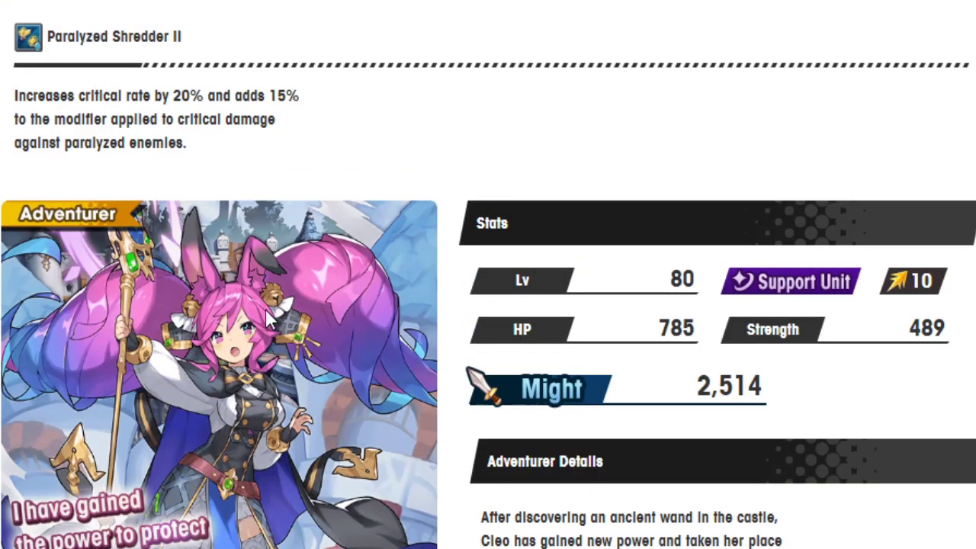
scroll(271, 297, "down", 3)
scroll(276, 274, "down", 3)
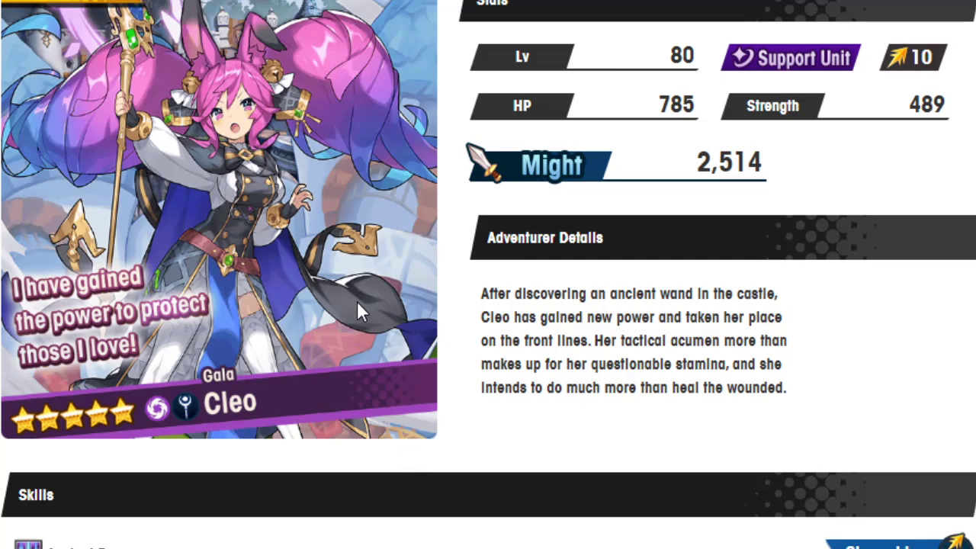
scroll(357, 301, "up", 2)
scroll(452, 122, "down", 1)
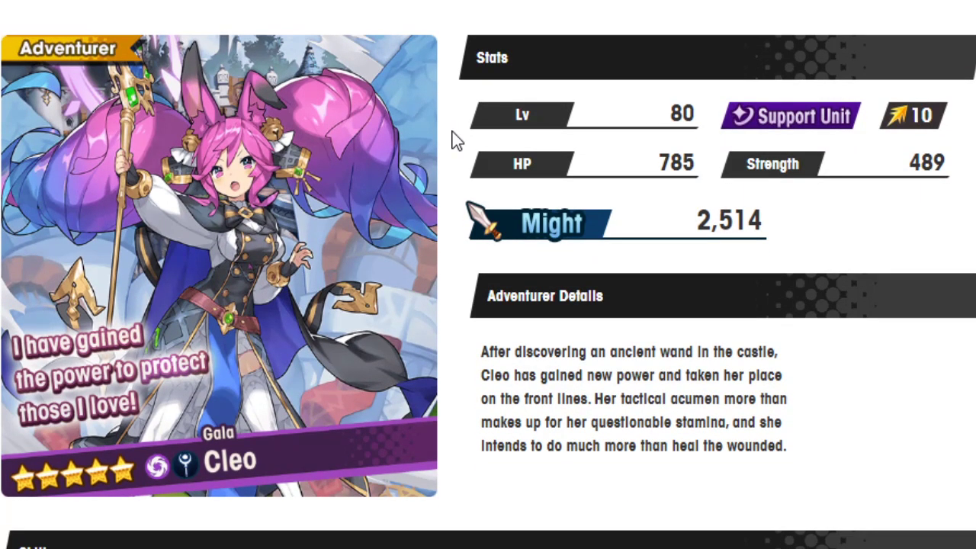
scroll(452, 138, "down", 1)
scroll(451, 137, "down", 8)
scroll(451, 138, "up", 9)
scroll(452, 137, "down", 12)
scroll(450, 128, "up", 10)
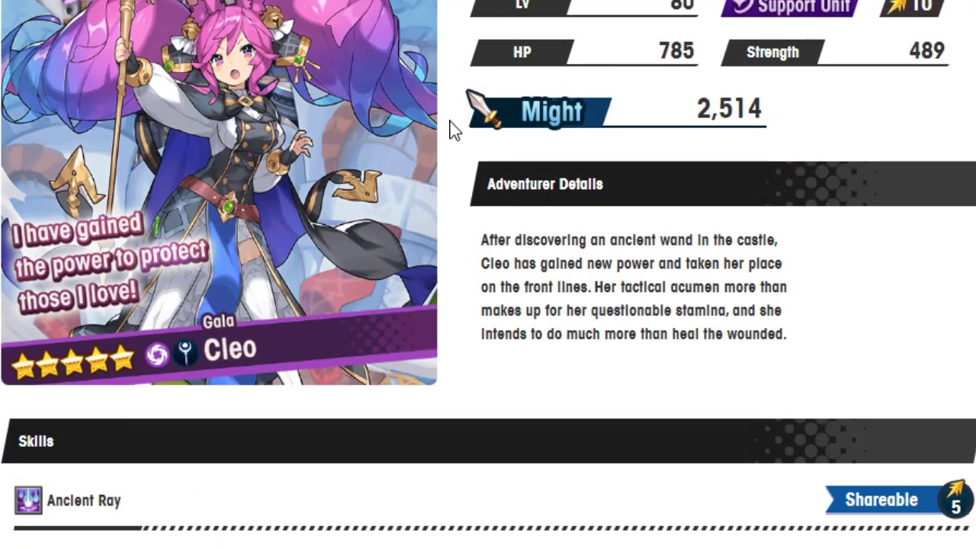
scroll(455, 128, "down", 8)
scroll(455, 128, "down", 4)
scroll(455, 128, "down", 3)
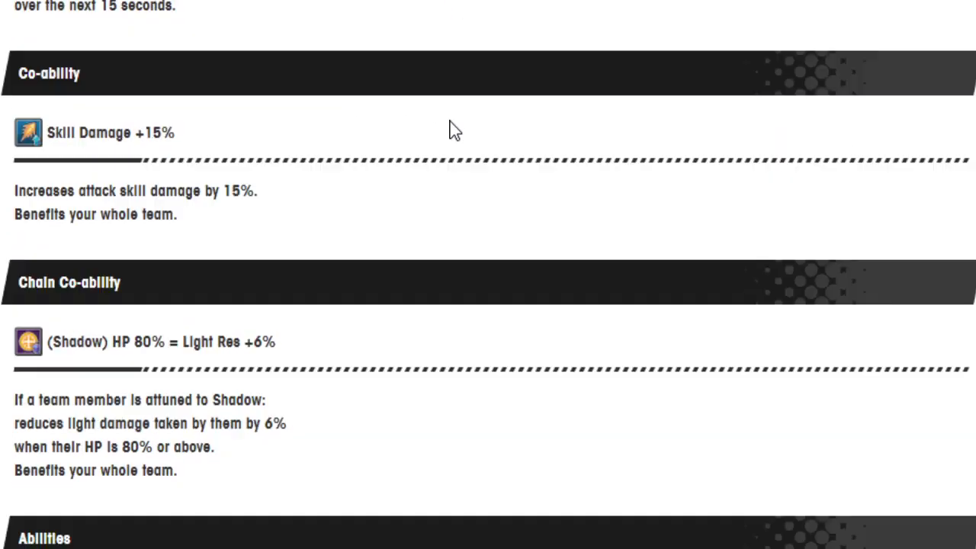
scroll(454, 128, "down", 4)
scroll(455, 128, "up", 5)
scroll(455, 128, "up", 8)
scroll(454, 128, "down", 4)
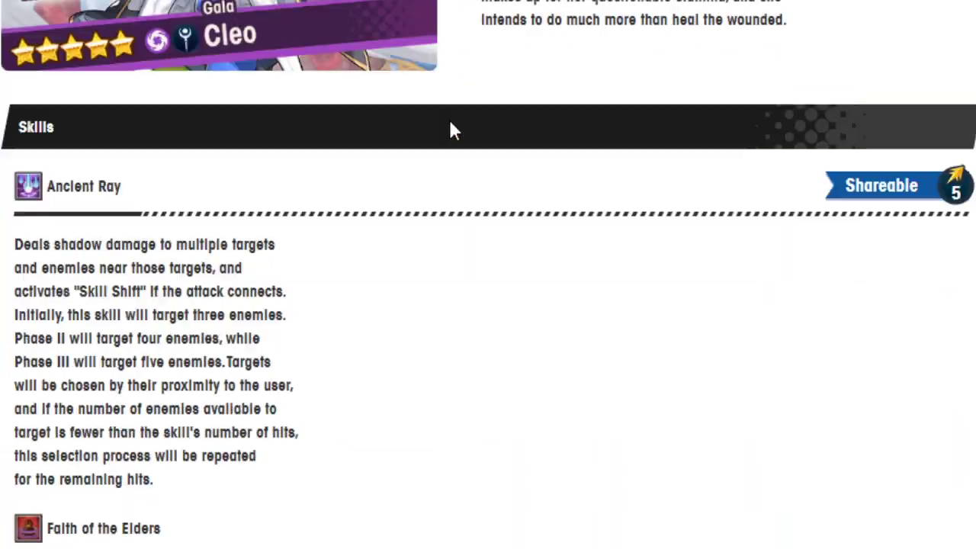
scroll(454, 128, "down", 3)
scroll(450, 128, "down", 10)
scroll(450, 128, "down", 10)
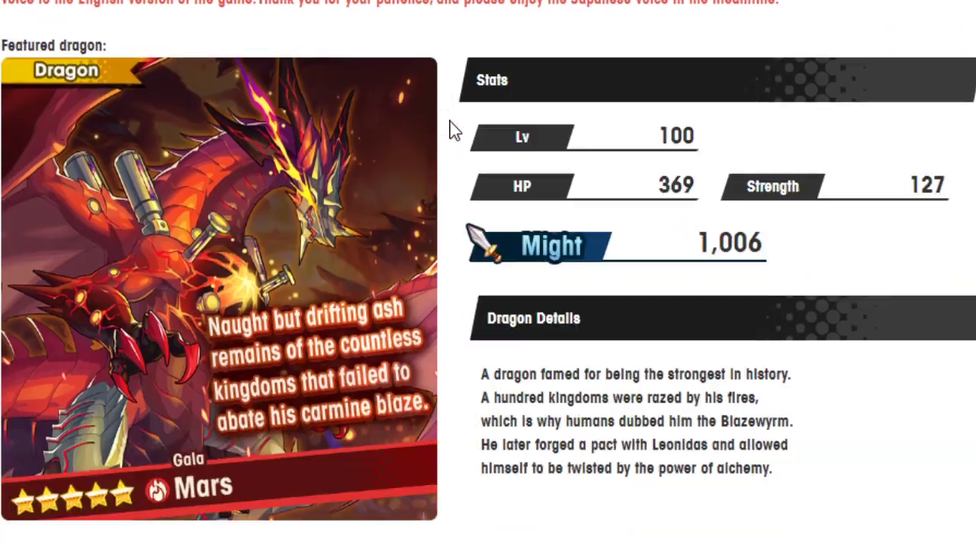
scroll(450, 128, "down", 5)
scroll(454, 128, "up", 2)
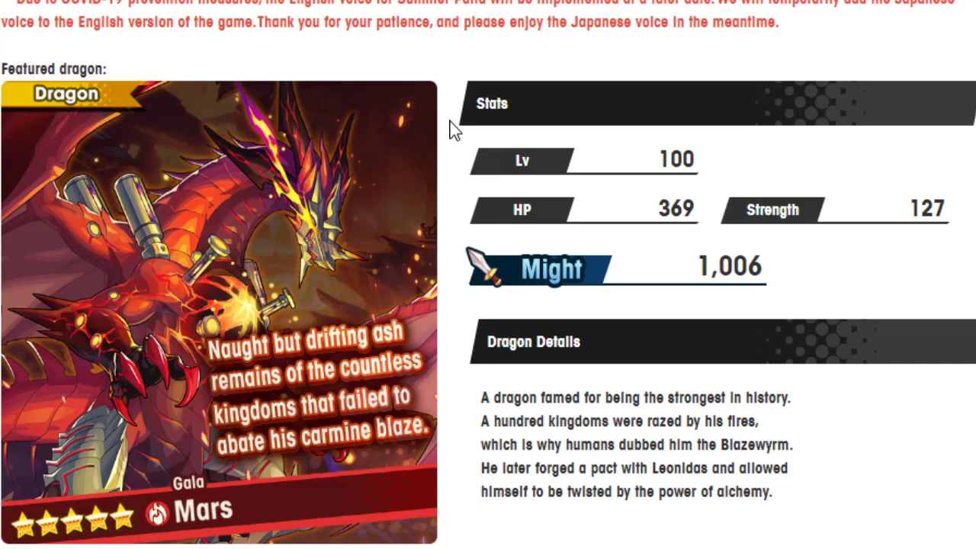
scroll(455, 129, "down", 2)
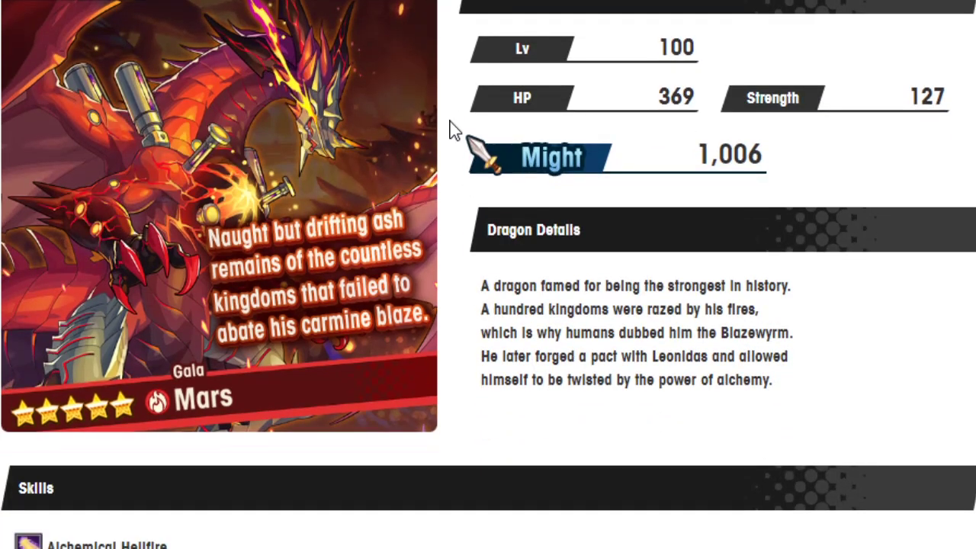
scroll(455, 130, "down", 3)
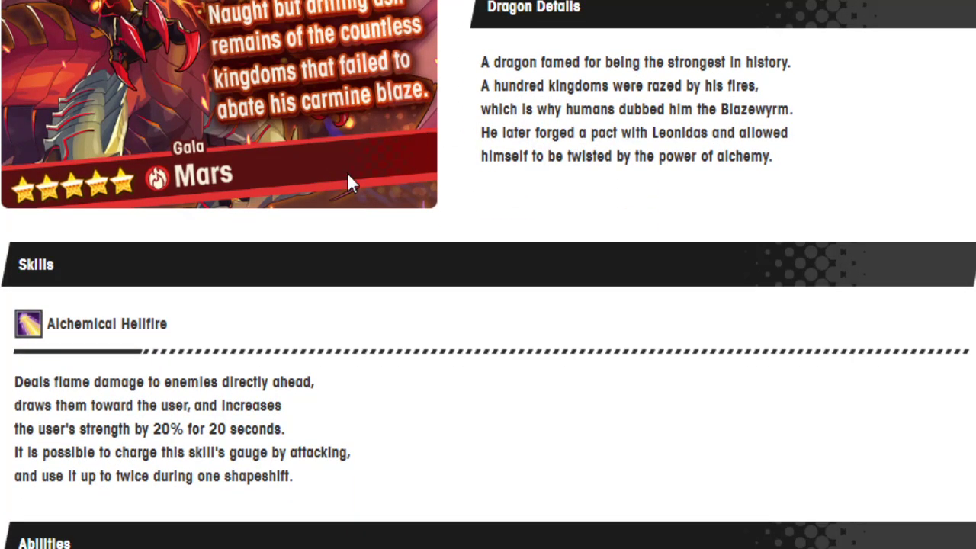
scroll(251, 541, "up", 2)
scroll(237, 488, "down", 2)
scroll(235, 450, "down", 3)
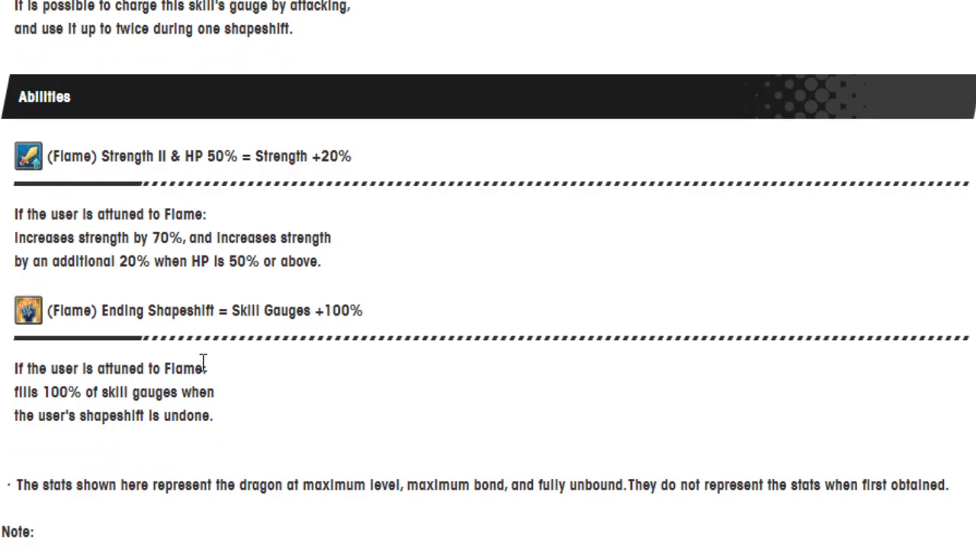
Step: Autoscroll down the Gala Mars entry past Alchemical Hellfire to his two Flame abilities
middle_click(213, 519)
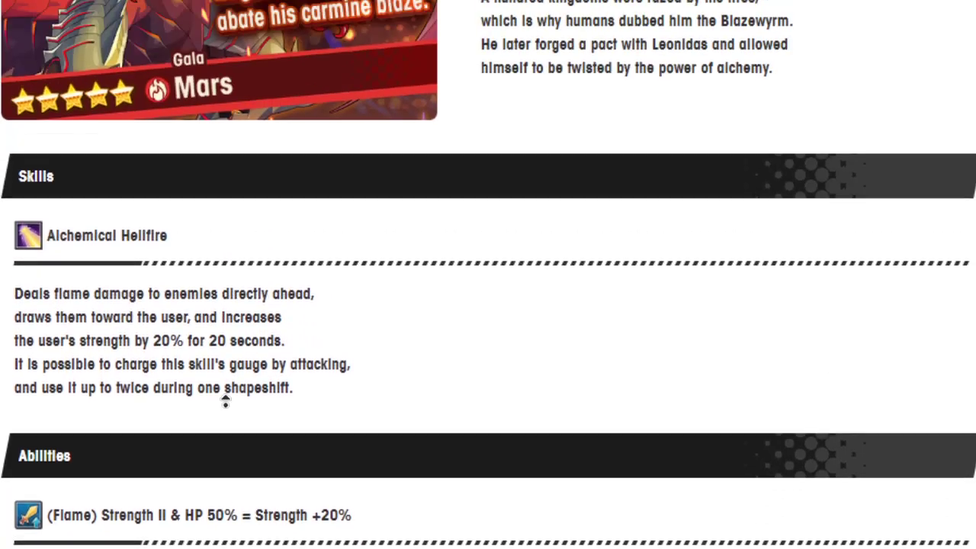
left_click(226, 405)
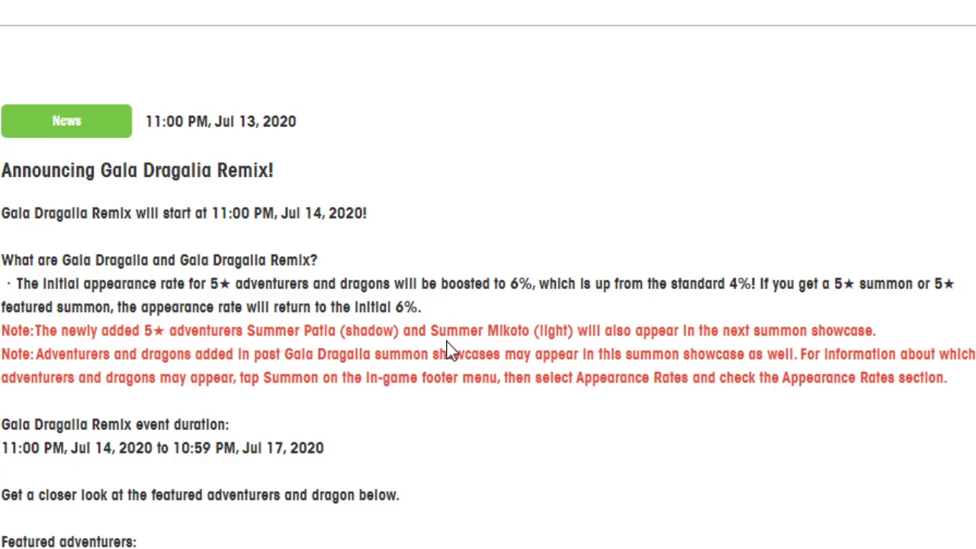
scroll(652, 96, "down", 15)
scroll(466, 91, "up", 6)
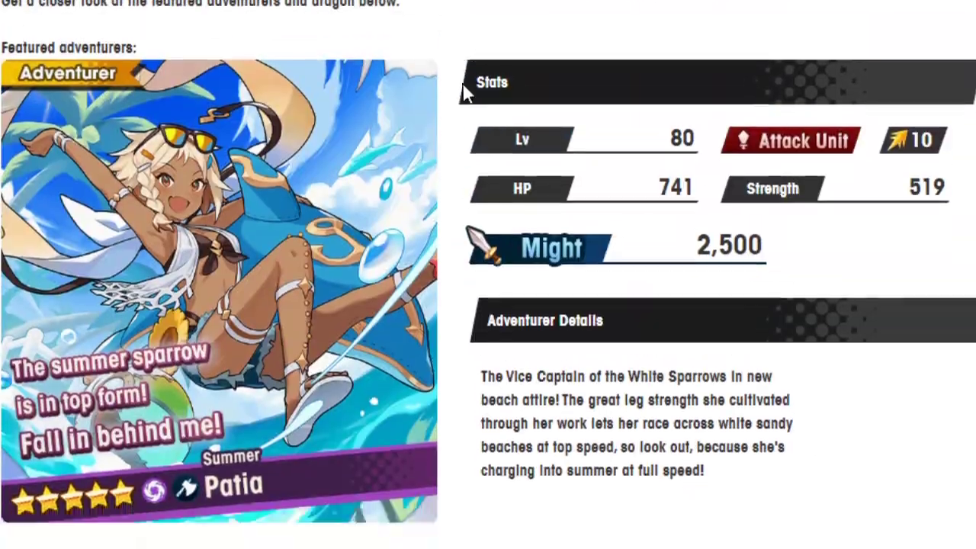
scroll(465, 91, "down", 10)
scroll(465, 91, "down", 8)
scroll(465, 91, "up", 8)
scroll(465, 92, "up", 3)
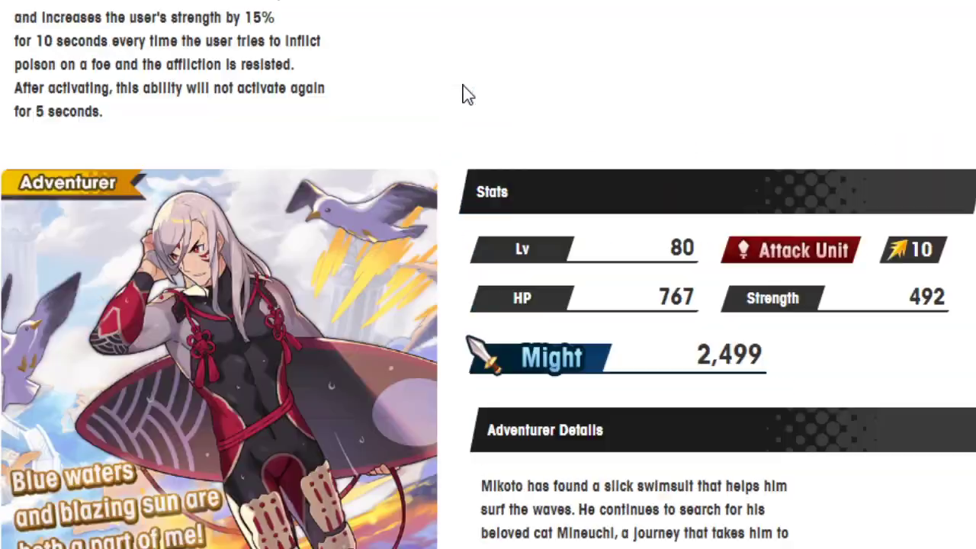
scroll(466, 93, "down", 8)
scroll(467, 93, "up", 10)
scroll(467, 93, "up", 15)
scroll(467, 93, "down", 20)
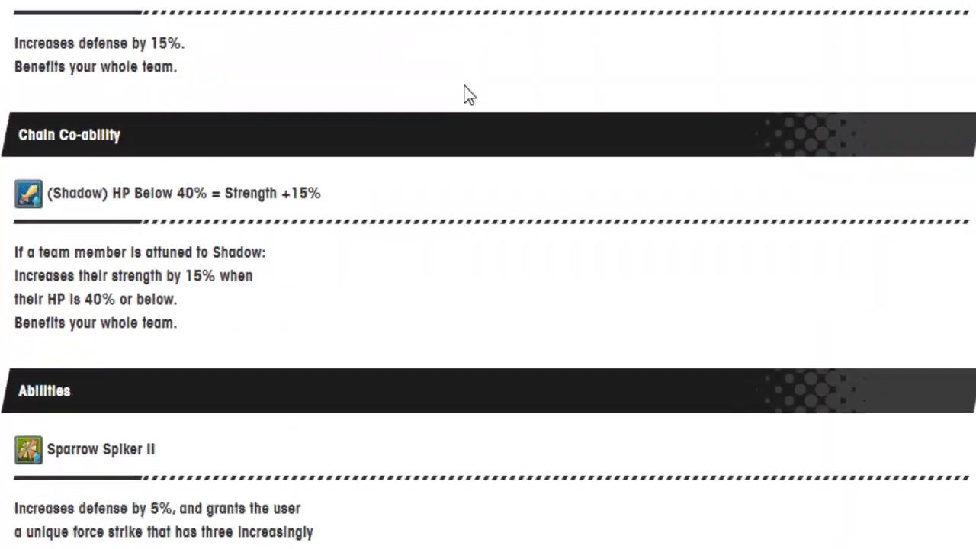
scroll(467, 93, "down", 10)
scroll(467, 93, "down", 10)
scroll(467, 93, "down", 3)
scroll(467, 93, "down", 10)
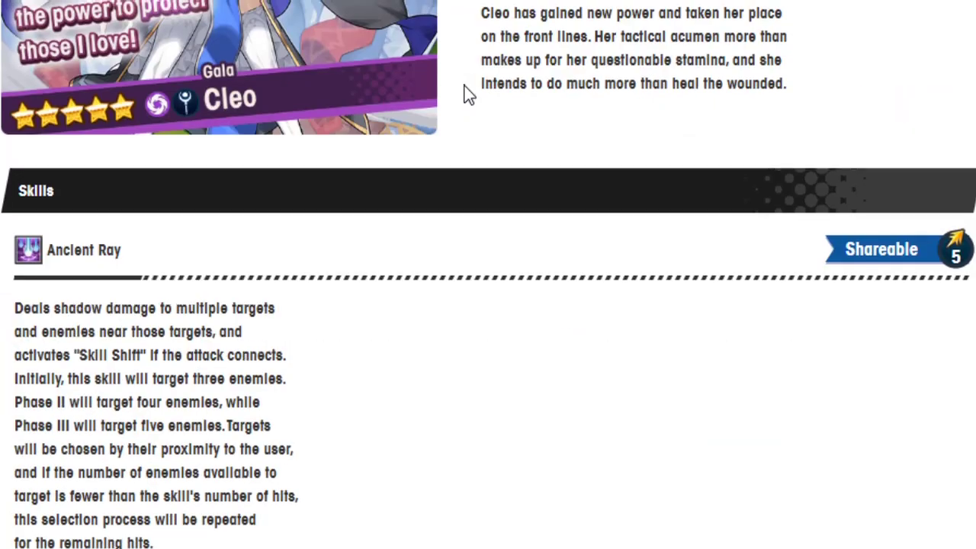
scroll(467, 93, "up", 5)
scroll(467, 94, "up", 4)
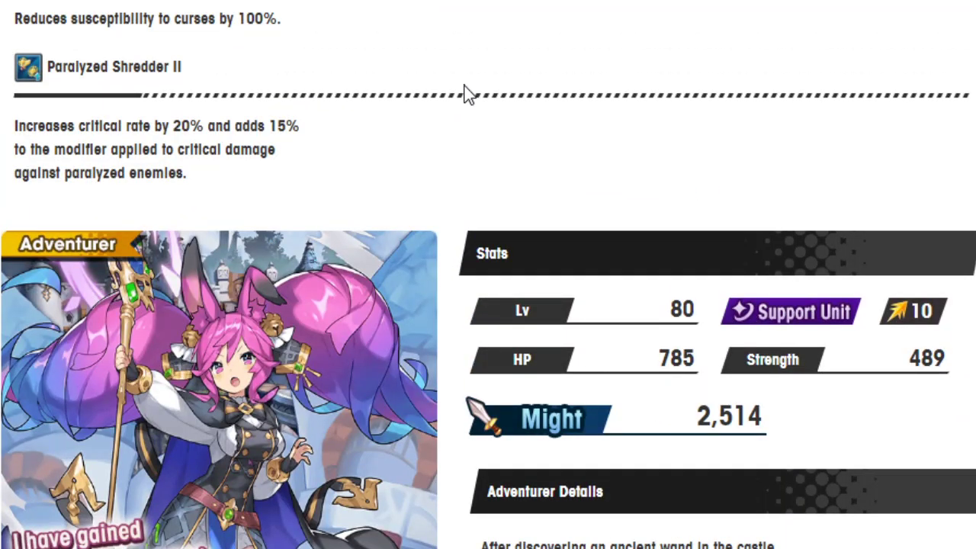
scroll(466, 93, "up", 8)
scroll(467, 93, "up", 10)
scroll(467, 93, "down", 8)
scroll(467, 93, "up", 6)
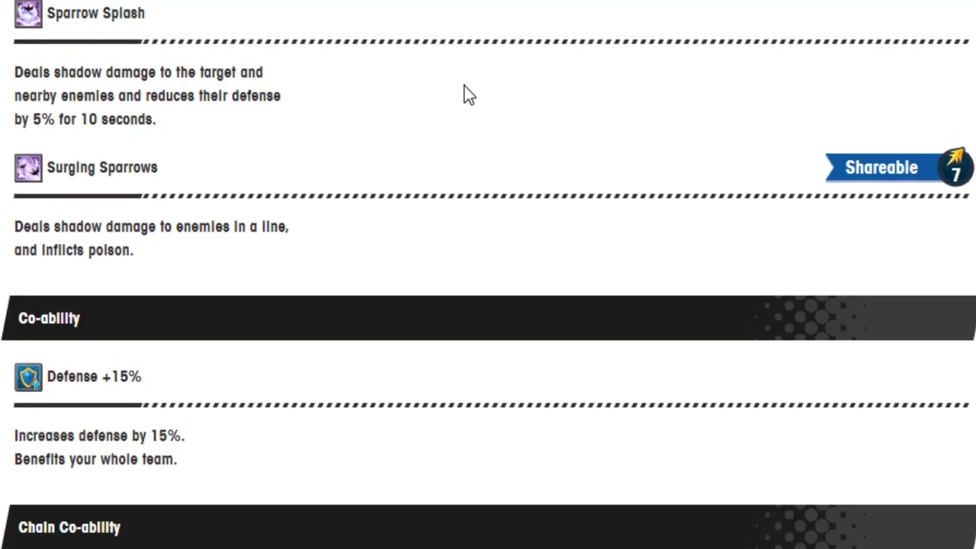
scroll(467, 93, "up", 15)
scroll(467, 94, "up", 3)
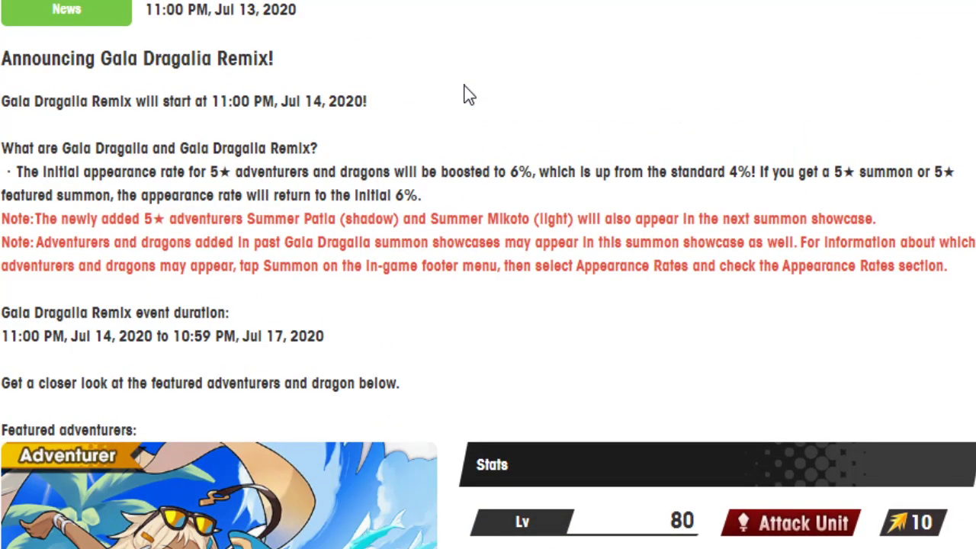